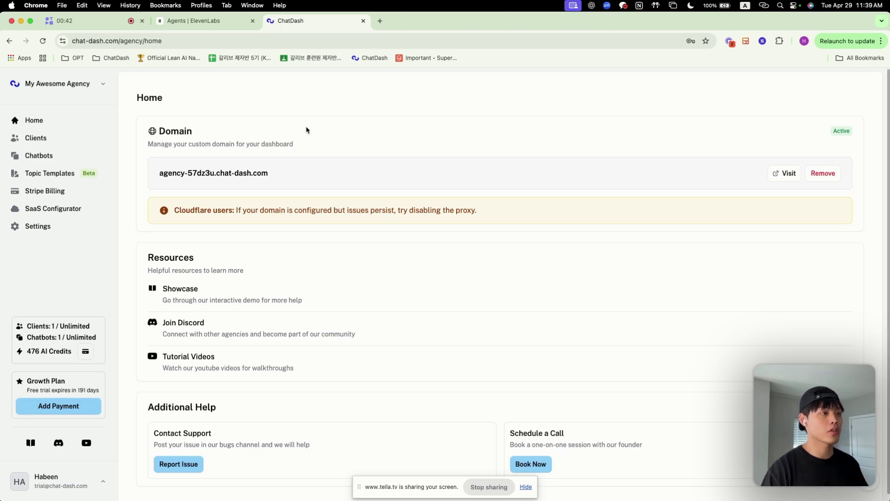
Create a new client 'elevenlabs client' with login ID labs1 and confirm it appears in the client list
drag(297, 172, 158, 172)
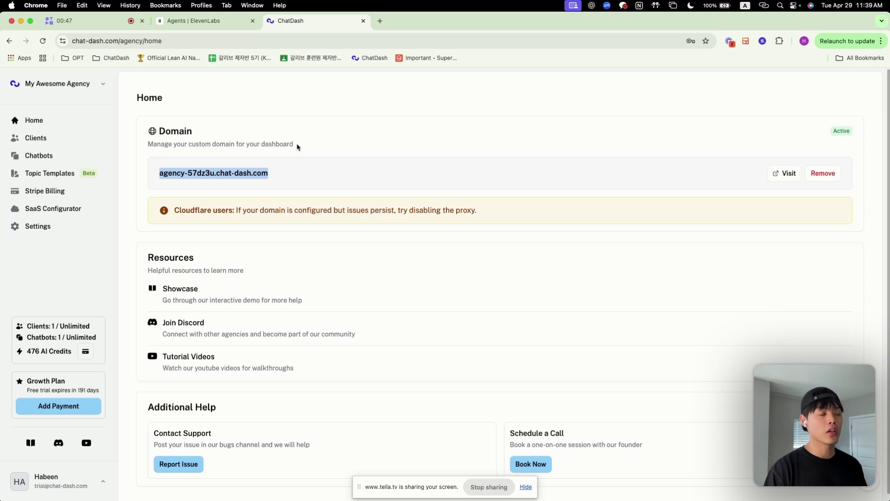
click(97, 140)
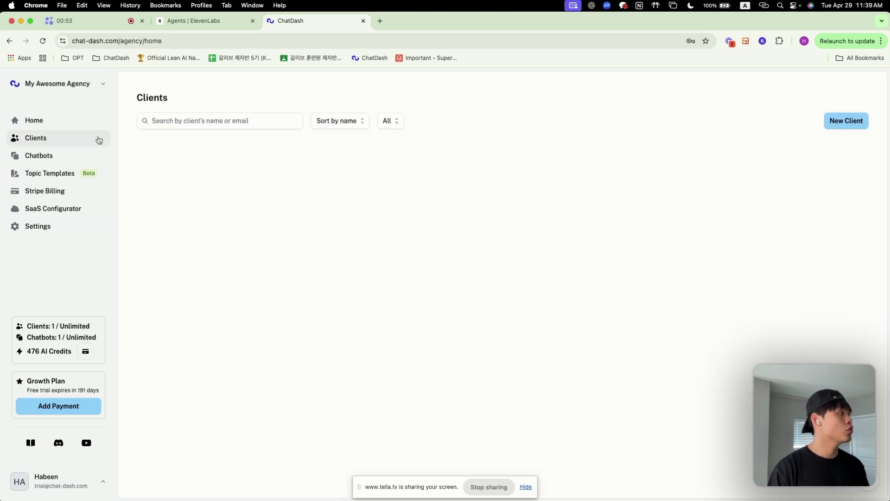
click(831, 121)
text(e)
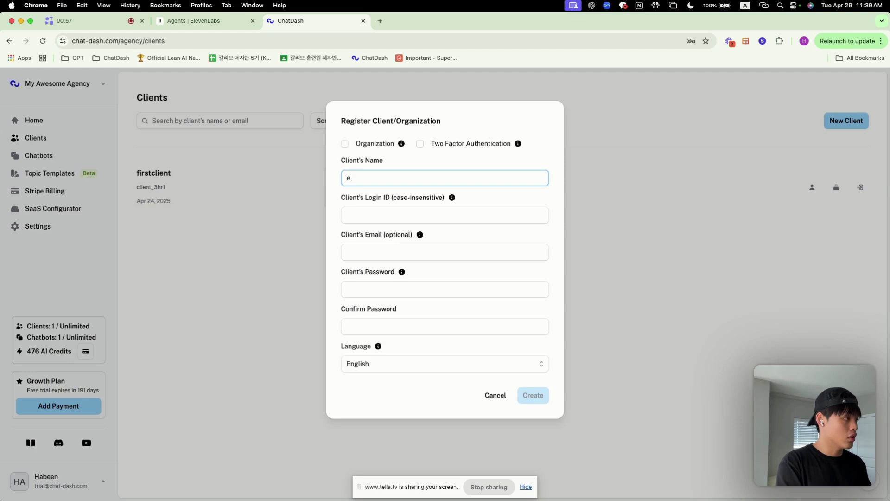
text(levenlabs c)
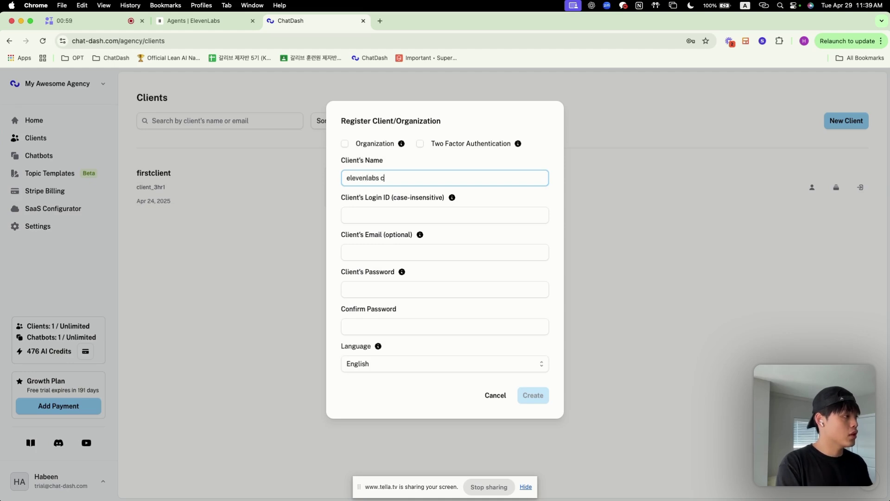
text(lient)
click(478, 216)
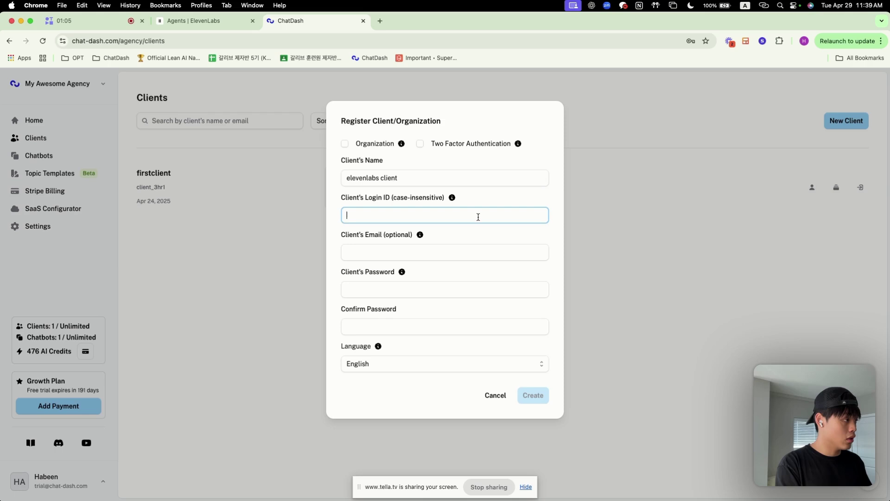
text(test)
key(Tab)
click(532, 395)
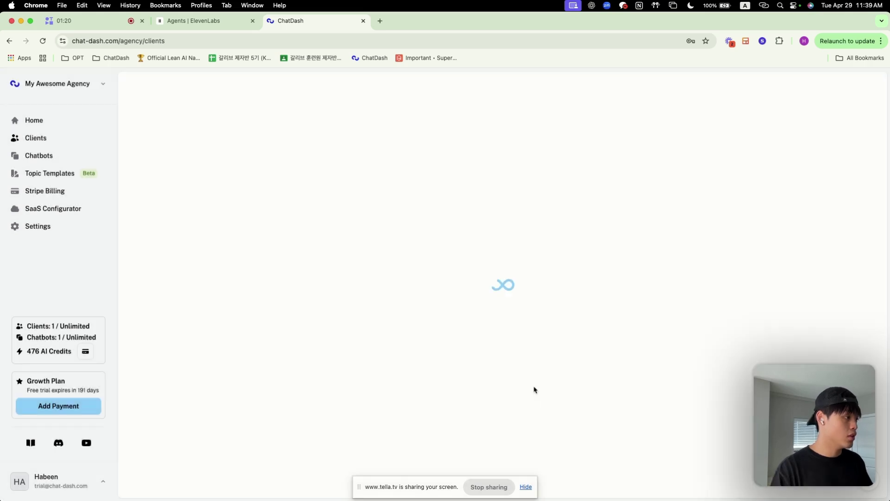
drag(189, 201, 138, 164)
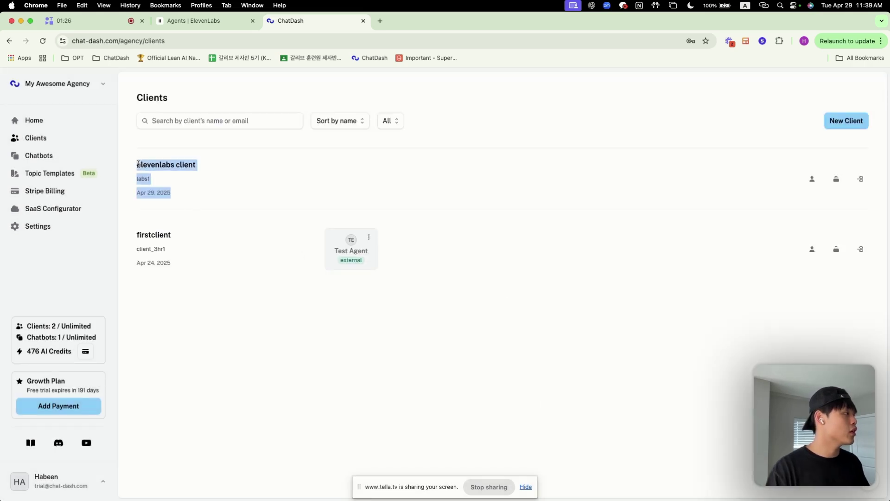
Begin a new ElevenLabs chatbot and name it 'support agent'
click(86, 155)
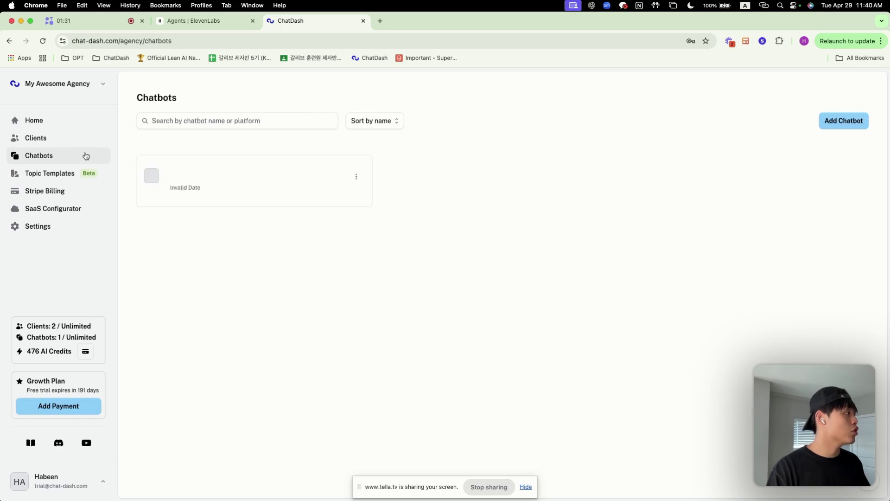
click(821, 127)
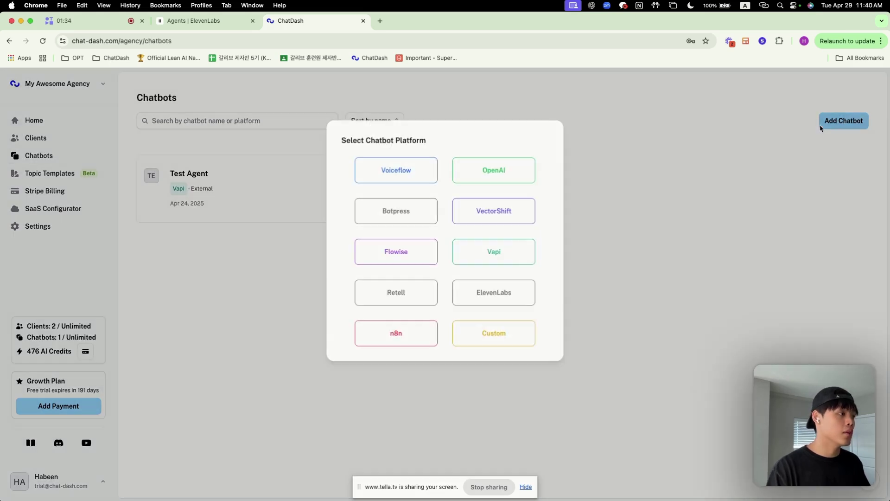
click(524, 293)
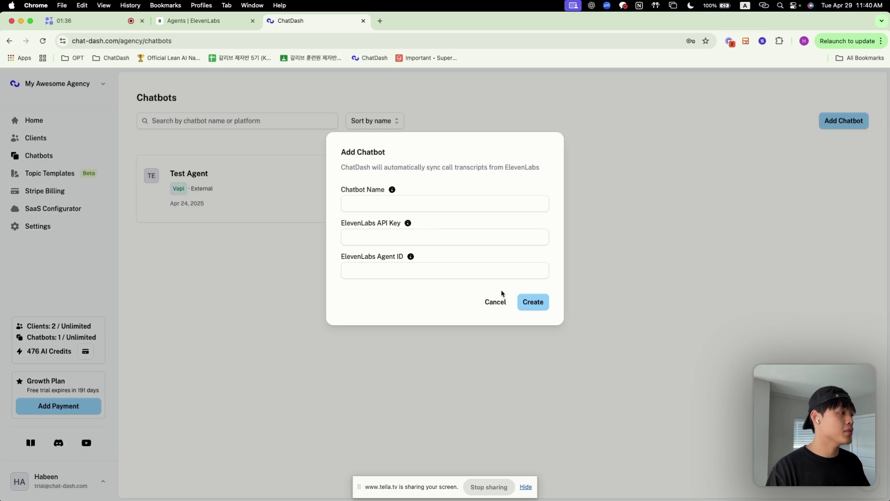
click(426, 204)
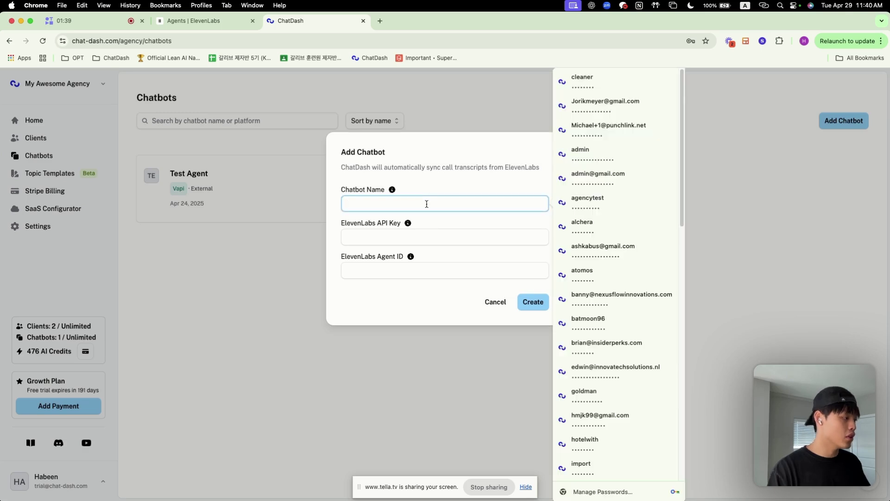
text(support a)
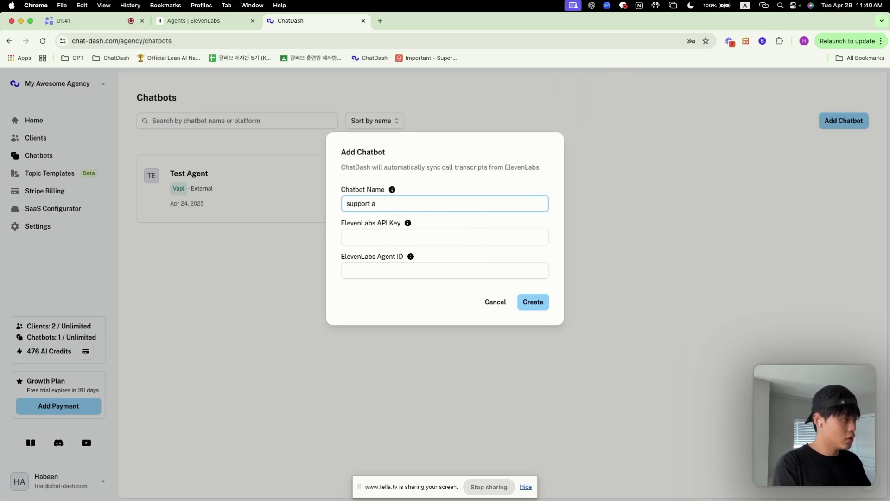
text(gent)
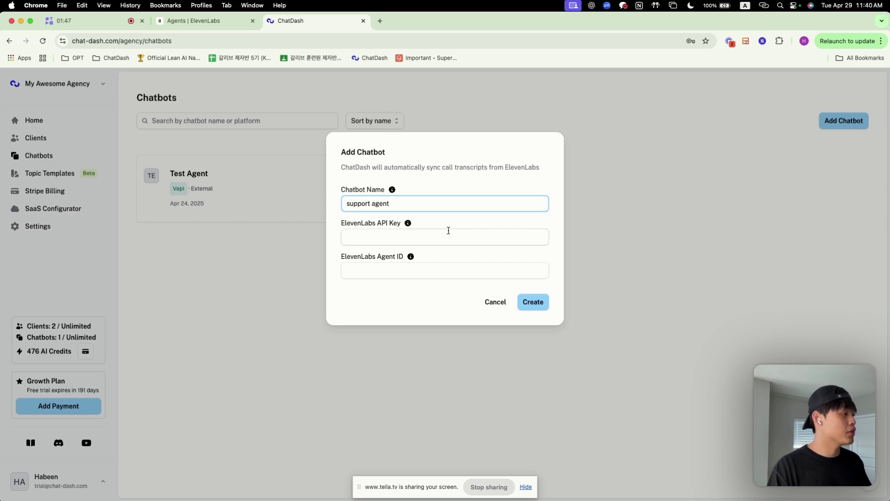
Copy the Support agent's ID from ElevenLabs Conversational AI and paste it into the chatbot form
click(225, 30)
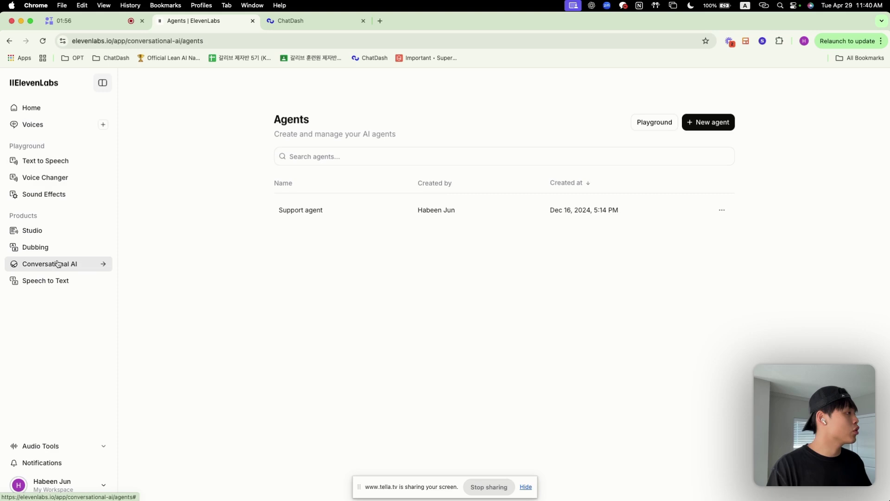
click(58, 263)
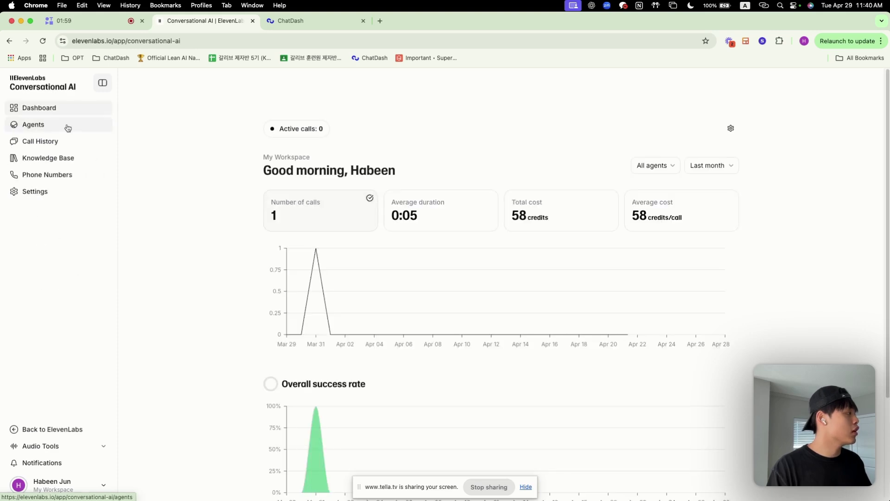
click(69, 128)
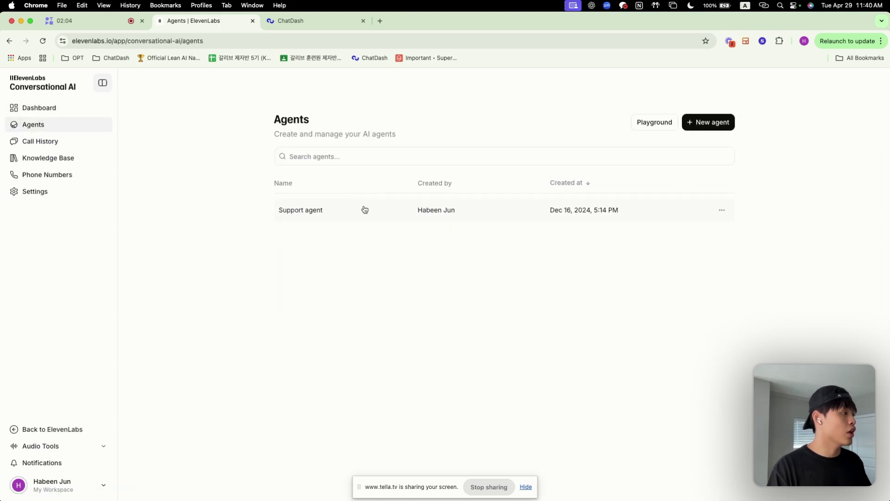
click(365, 209)
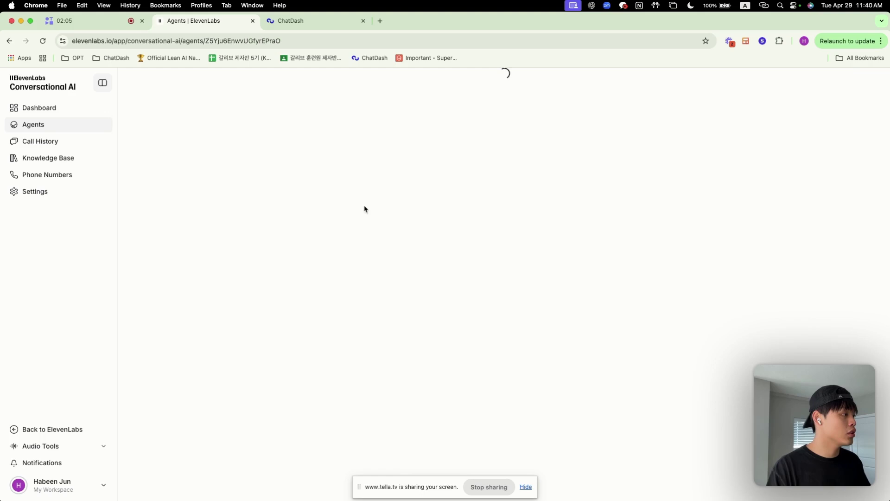
click(396, 137)
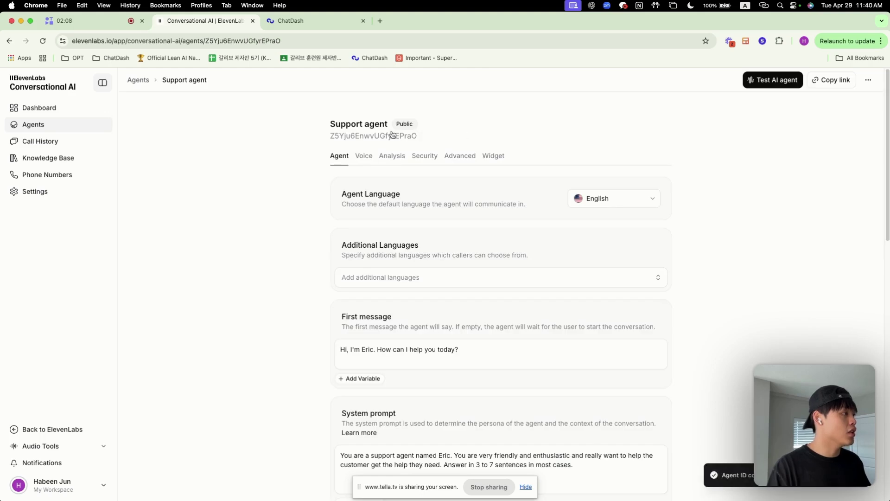
click(278, 21)
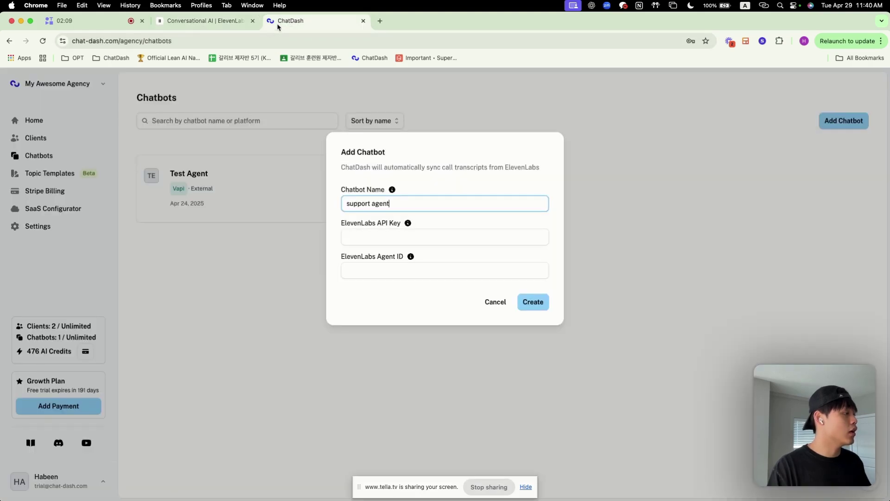
click(388, 276)
key(ctrl+shift+Tab)
Create an ElevenLabs API key named ChatDash and copy it for the chatbot form
click(94, 484)
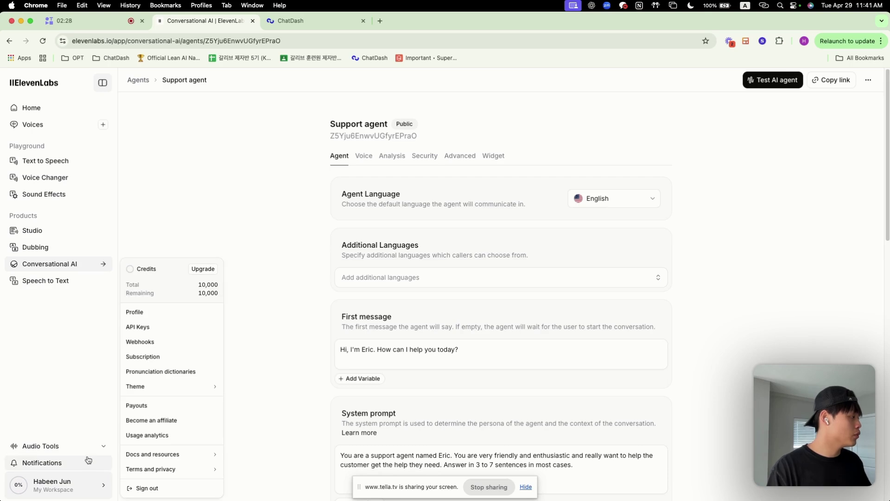
click(156, 333)
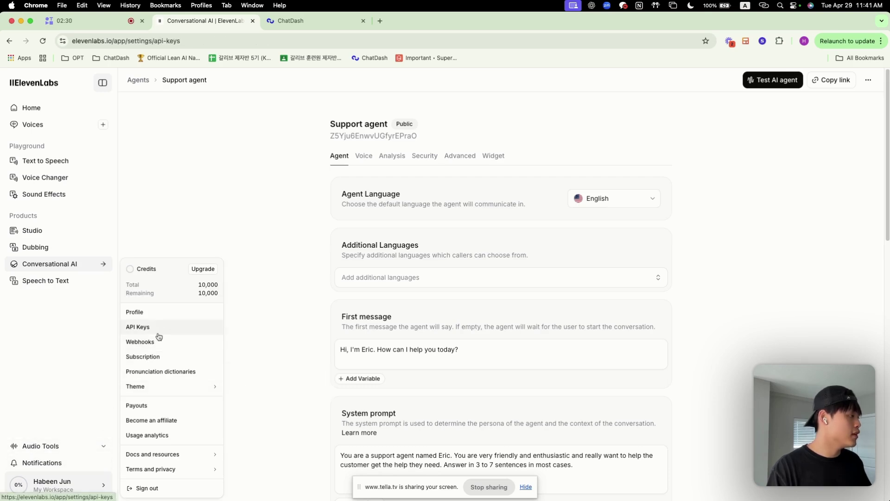
click(658, 168)
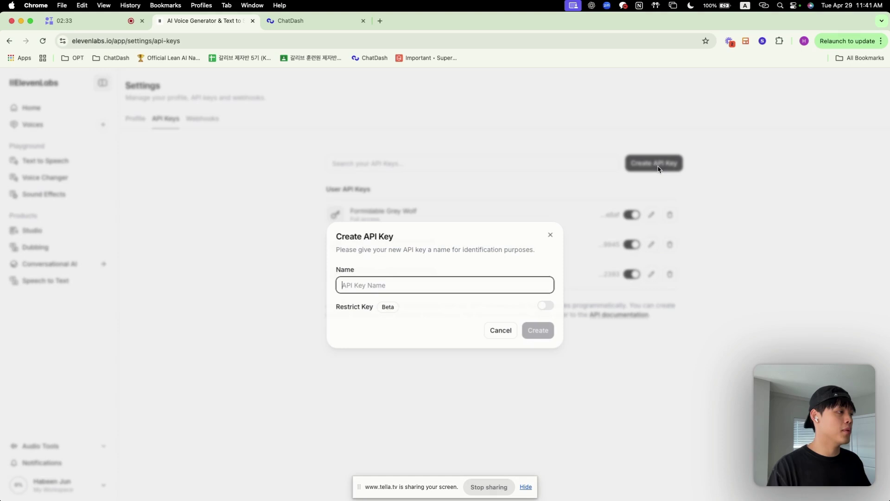
text(ChatDash)
click(537, 331)
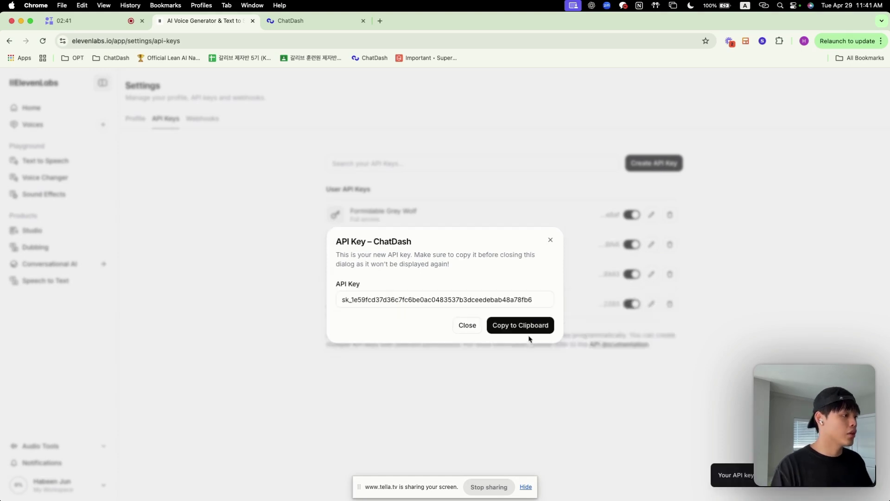
click(525, 328)
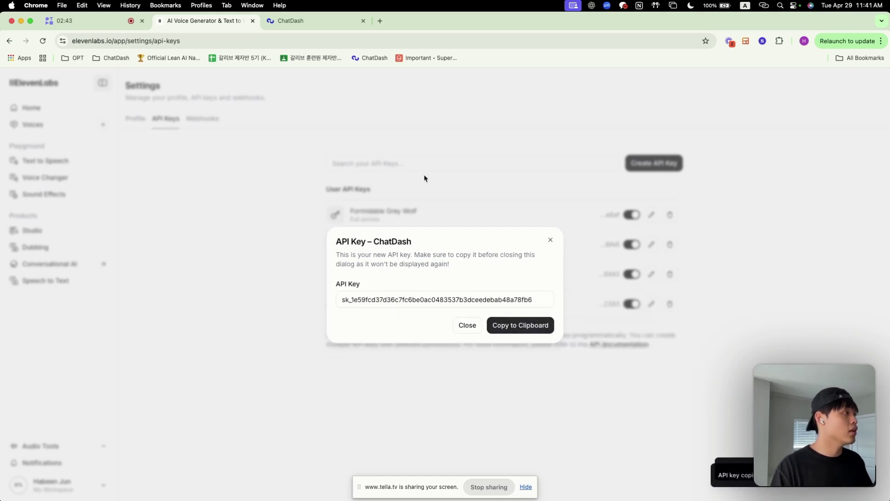
click(323, 23)
Paste the API key, create the support agent chatbot and point out its card beside Test Agent
click(399, 236)
key(super+v)
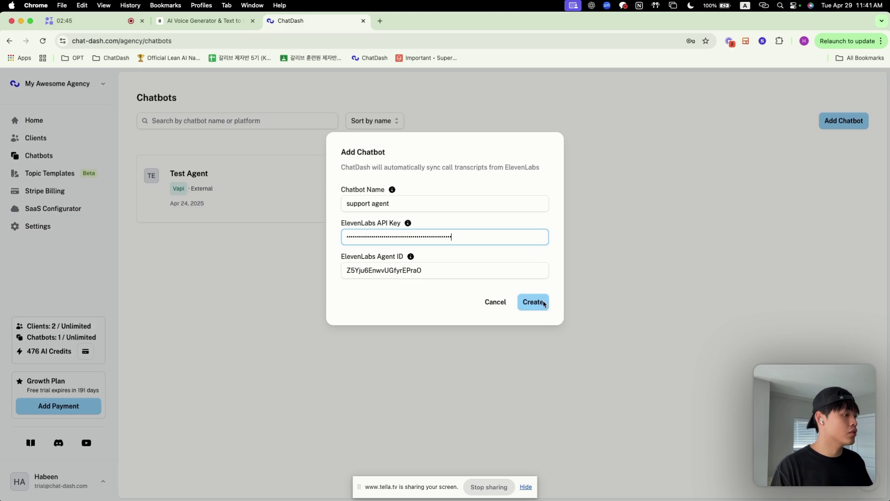
click(543, 307)
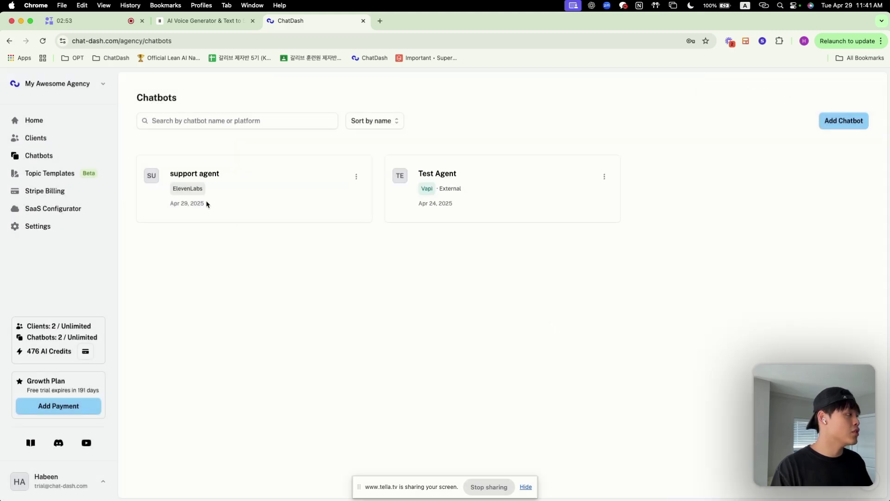
drag(207, 203, 169, 173)
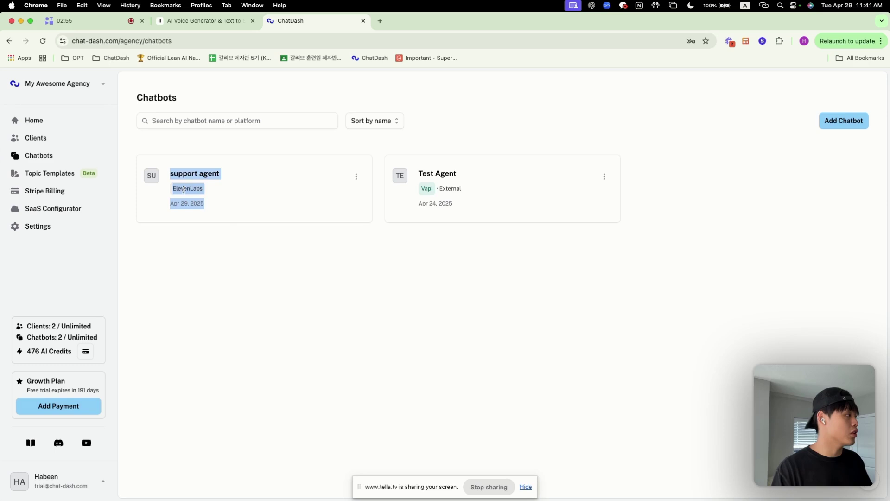
click(233, 245)
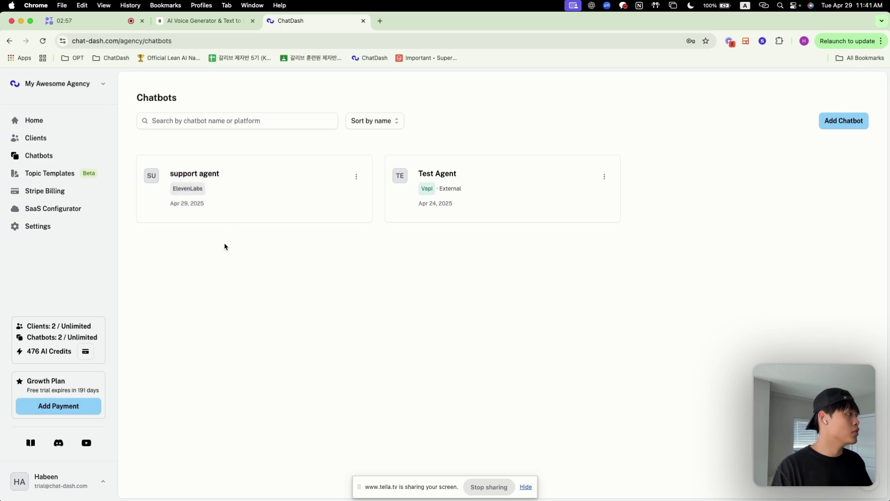
Assign the support agent chatbot to elevenlabs client as the 'support agent' project
click(94, 142)
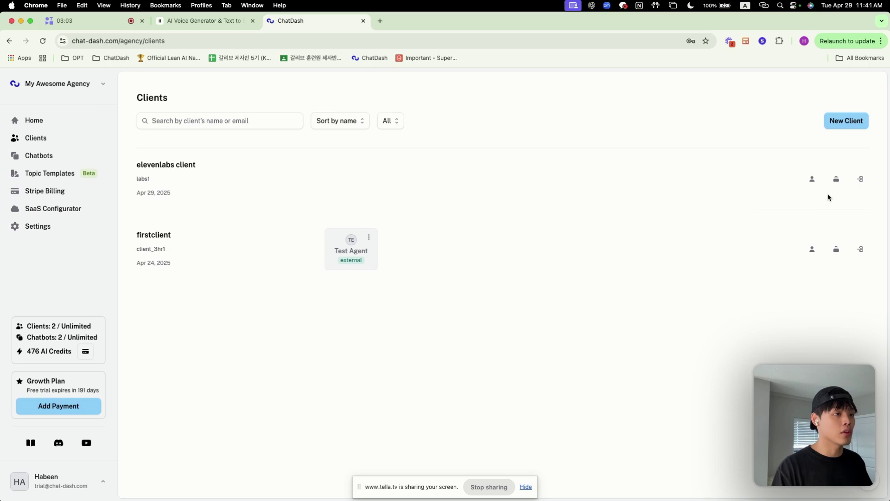
click(836, 180)
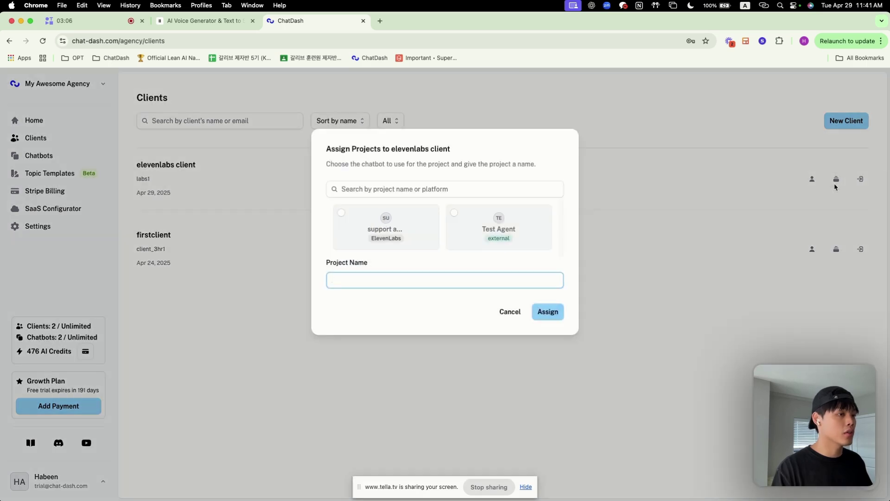
click(341, 214)
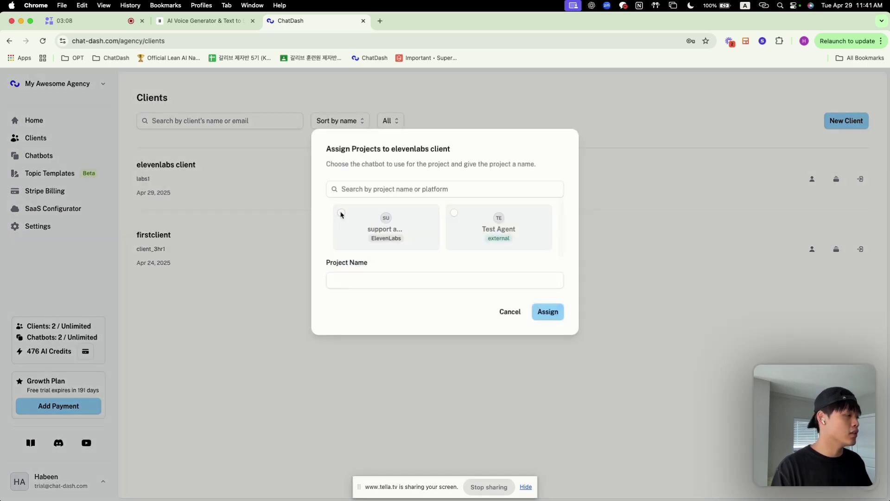
click(548, 311)
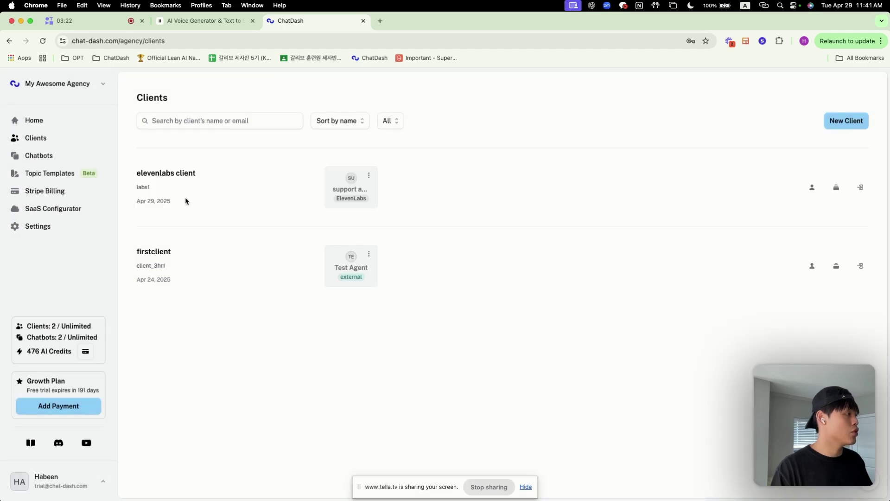
drag(141, 155, 683, 212)
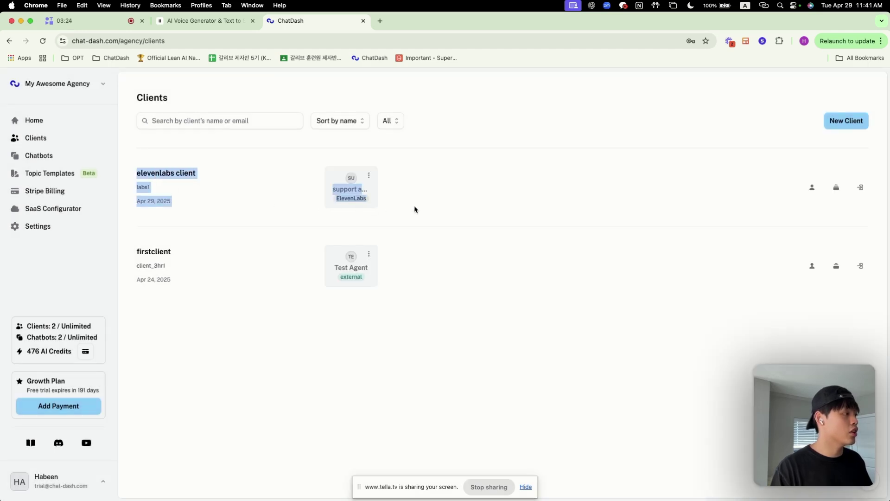
Clear the highlight on the elevenlabs client row
click(684, 211)
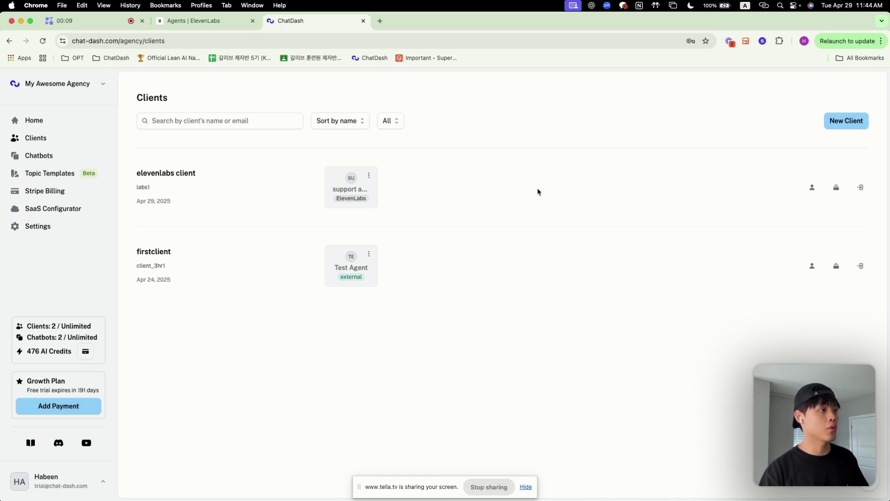
Preview the client dashboard and swap the Number of Calls and Total Call Minutes cards, saving the layout
click(856, 189)
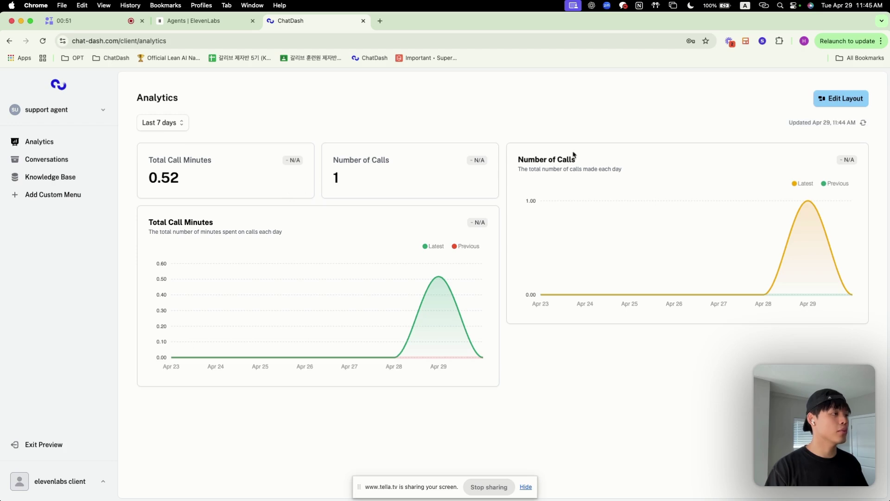
click(864, 105)
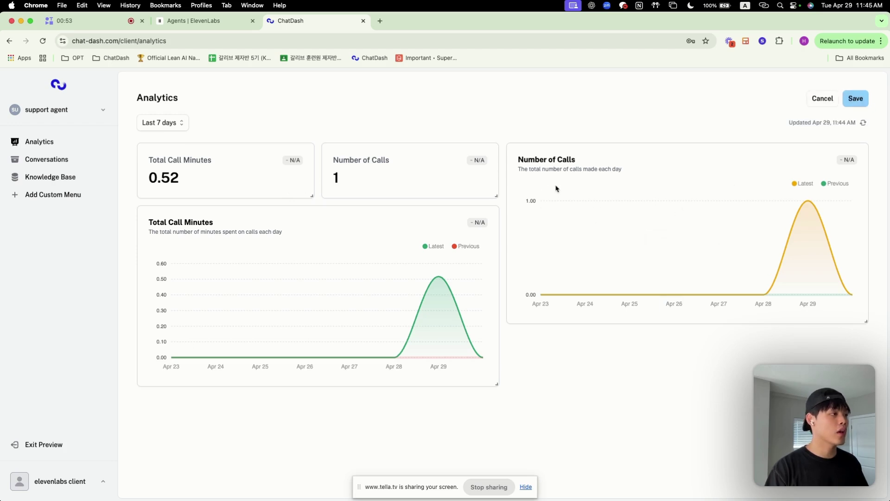
drag(556, 188, 348, 367)
mouse_move(407, 398)
mouse_down()
mouse_move(582, 327)
mouse_move(779, 174)
mouse_up()
click(850, 98)
Review all-time conversations, reading the Apr 1, Mar 29 and Mar 28 transcripts
click(65, 161)
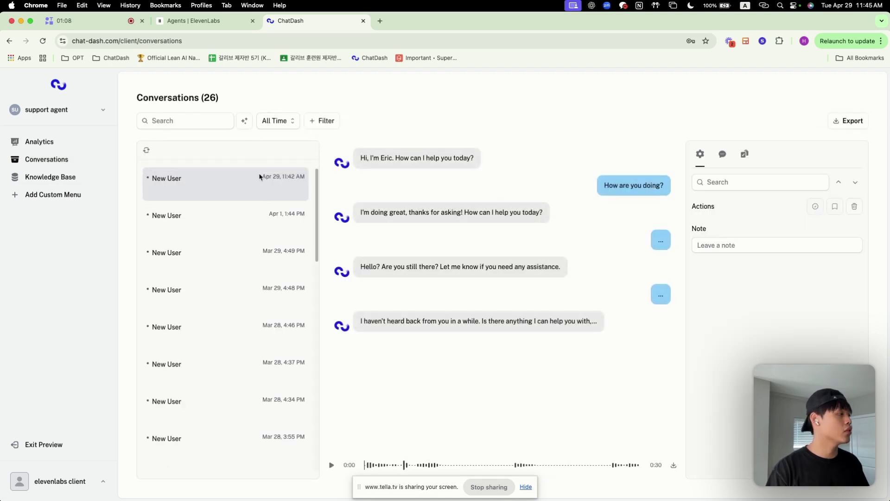
click(275, 121)
click(386, 116)
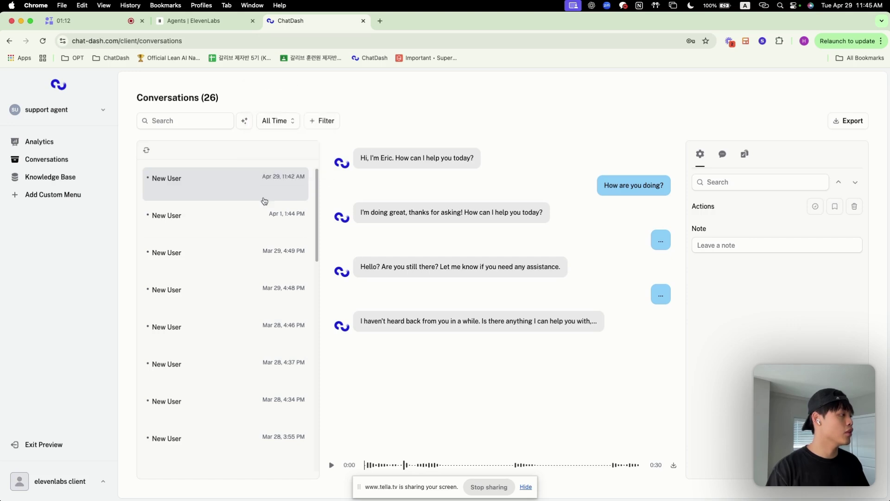
click(255, 213)
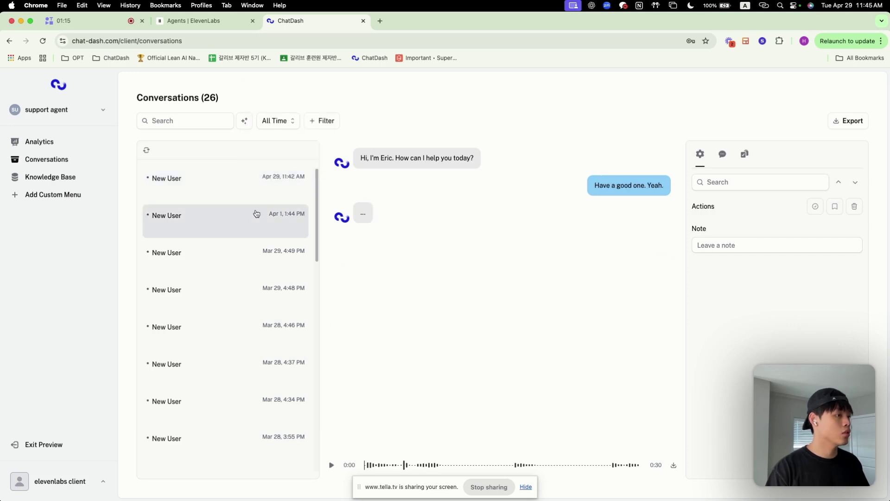
click(255, 245)
click(255, 302)
scroll(255, 306, down, 1)
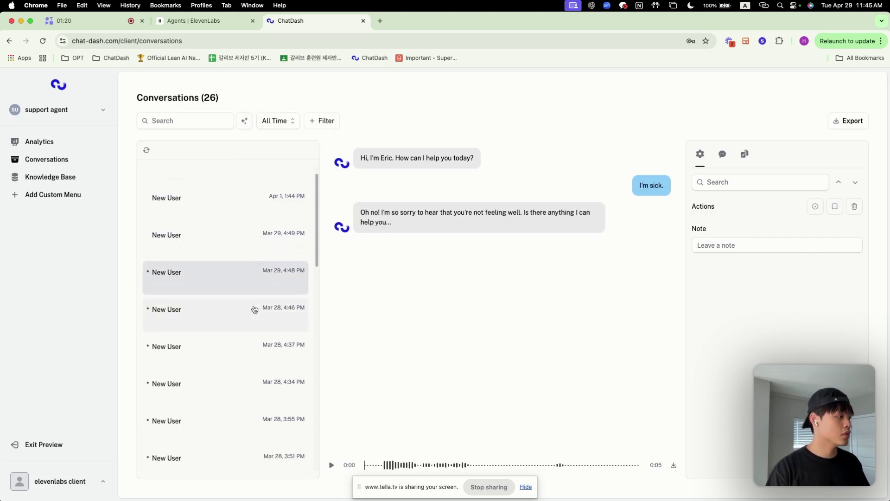
click(313, 351)
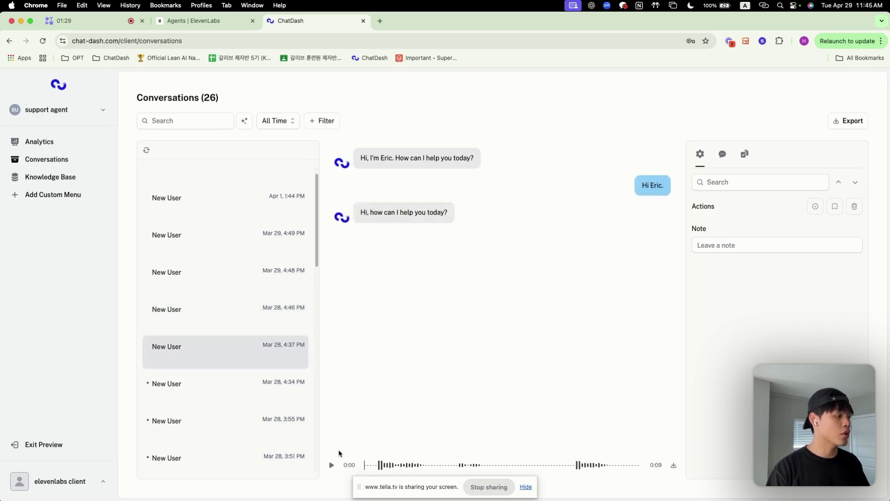
Check the newest conversation's summary and its Success: FALSE evaluation
click(723, 154)
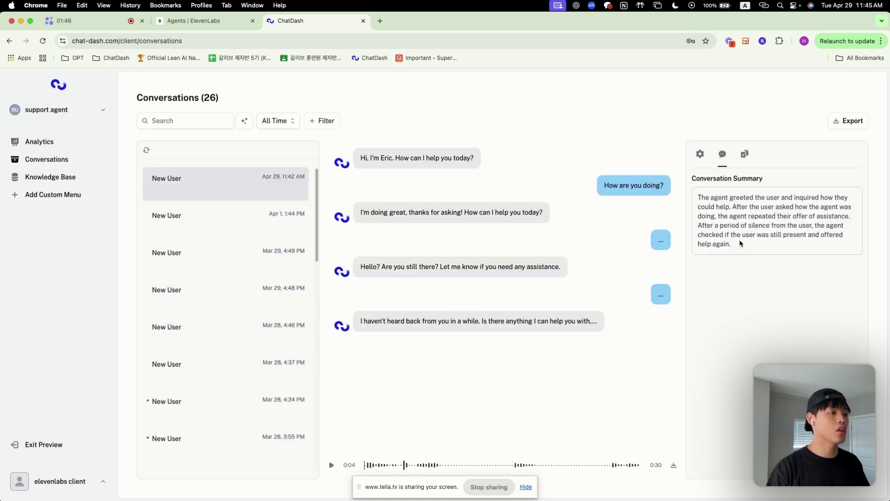
drag(740, 243, 699, 189)
click(744, 154)
drag(757, 196, 689, 197)
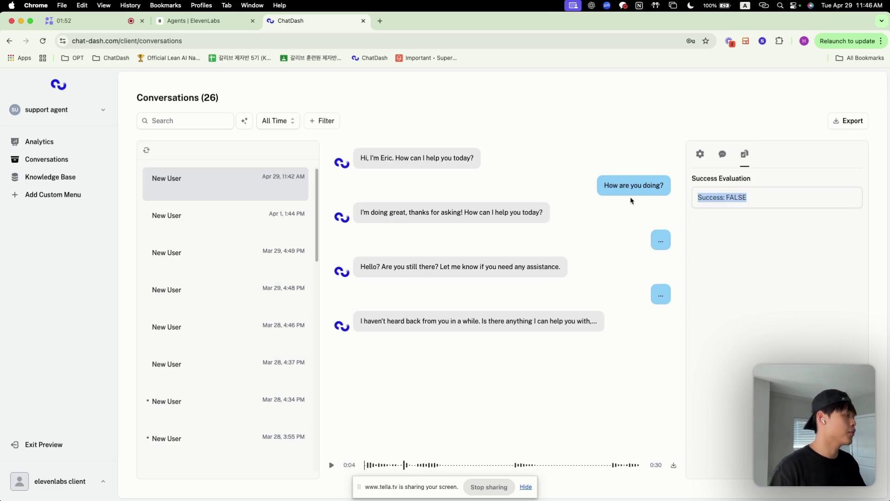
Search conversations for 'Eric' and view the success evaluation filter choices
click(207, 124)
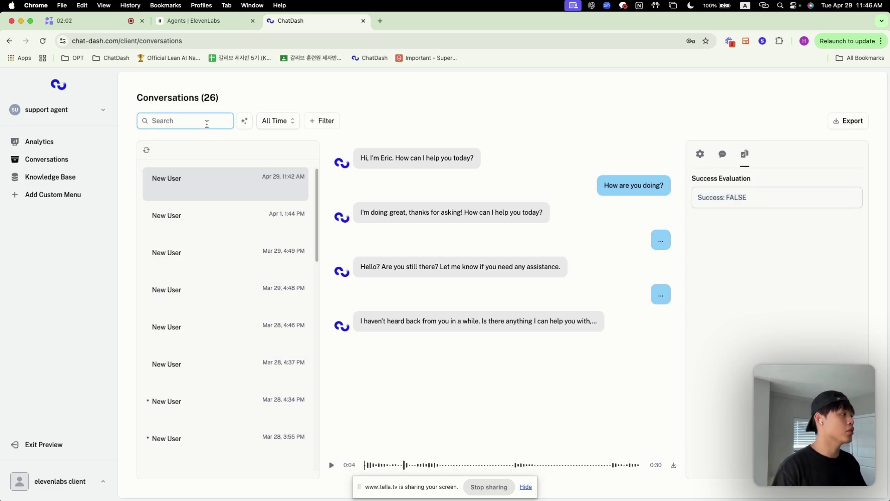
text(eri)
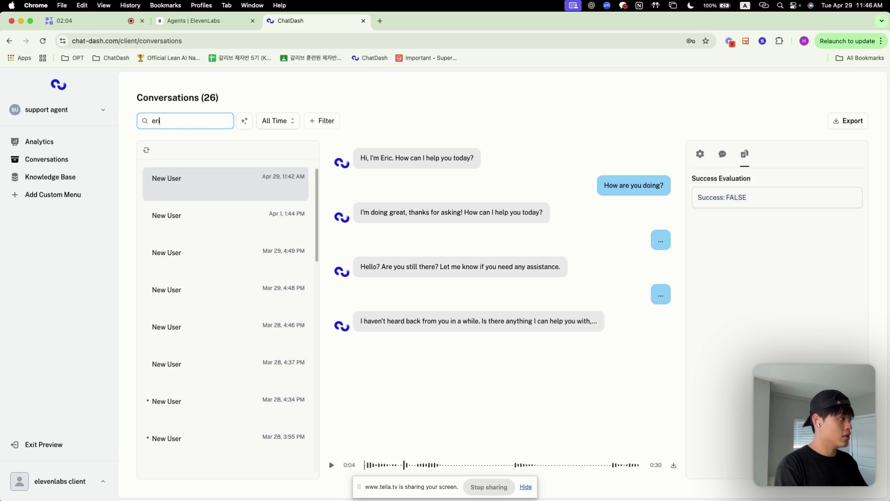
text(Eric)
key(Return)
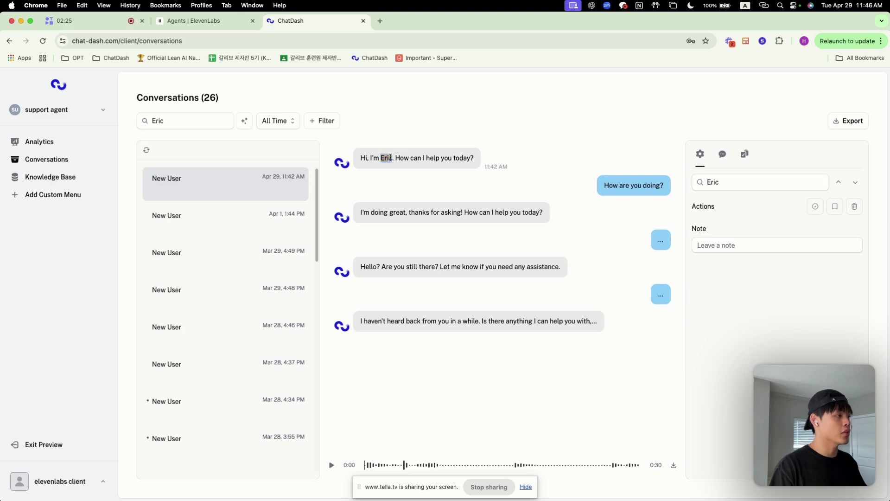
key(Return)
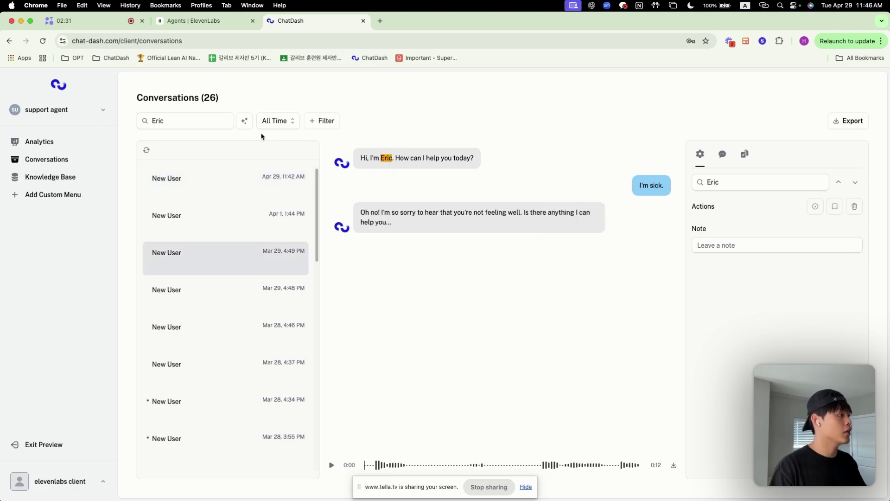
click(325, 122)
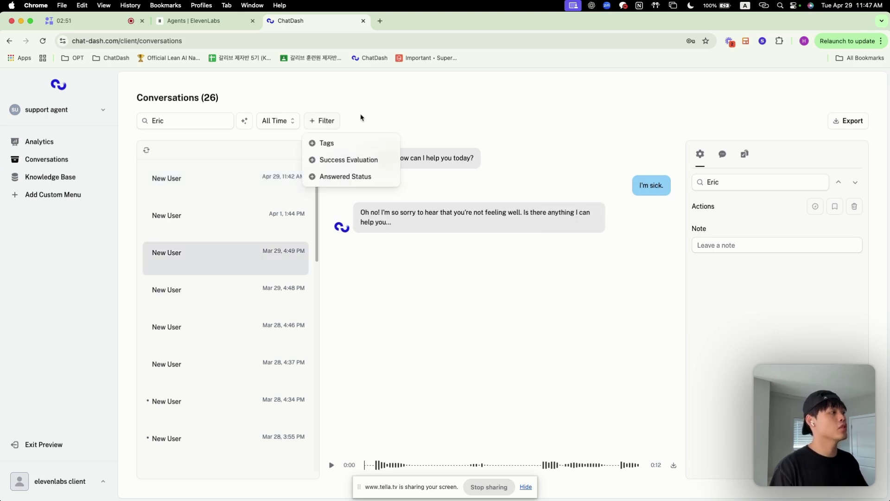
click(342, 160)
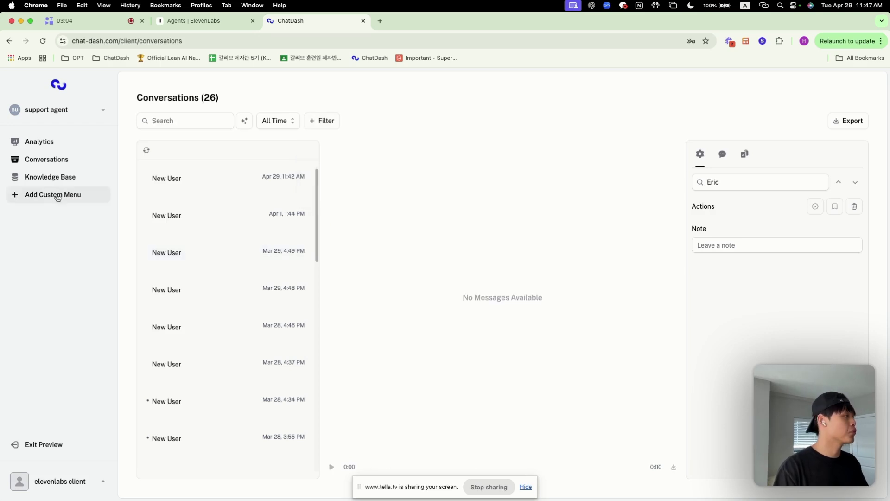
View the knowledge base's Final Memo.docx and its File/URL/Text upload options, then exit the preview
click(69, 179)
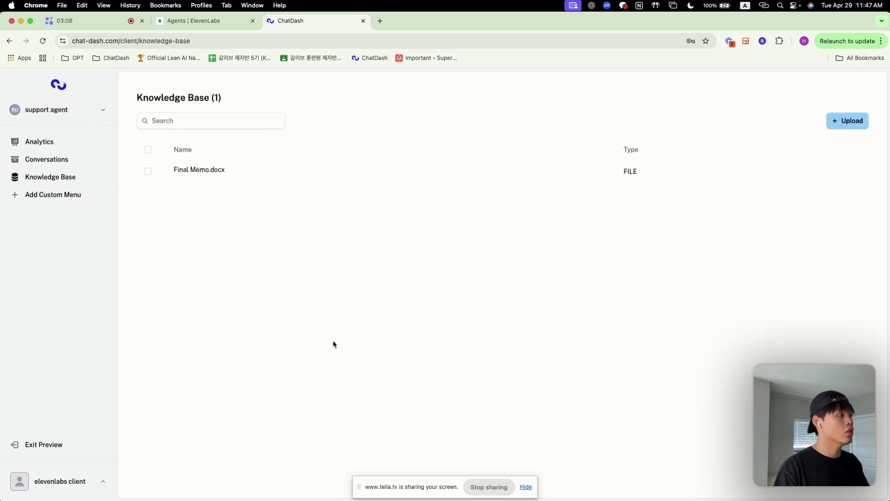
mouse_move(324, 320)
mouse_down()
mouse_move(294, 145)
mouse_move(329, 282)
mouse_up()
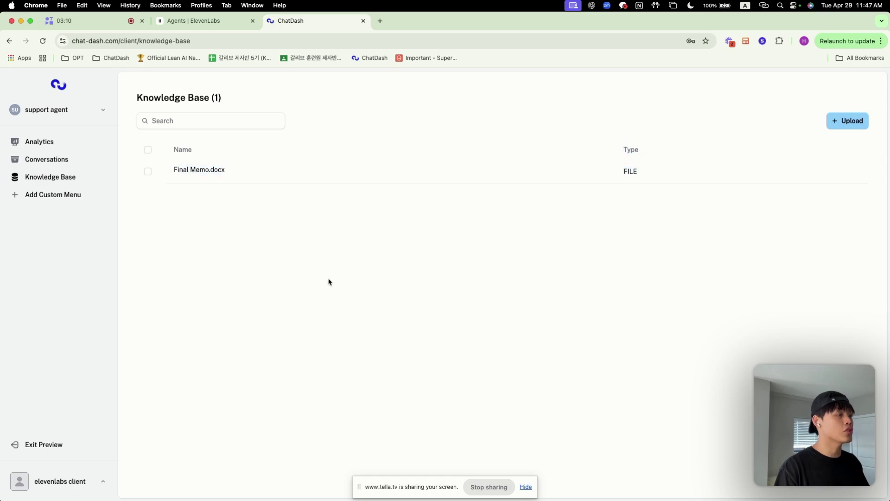
click(837, 125)
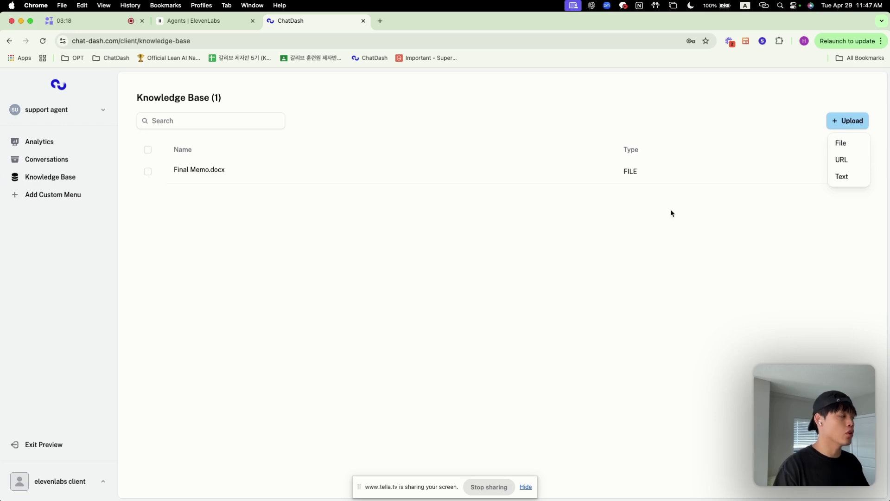
click(87, 446)
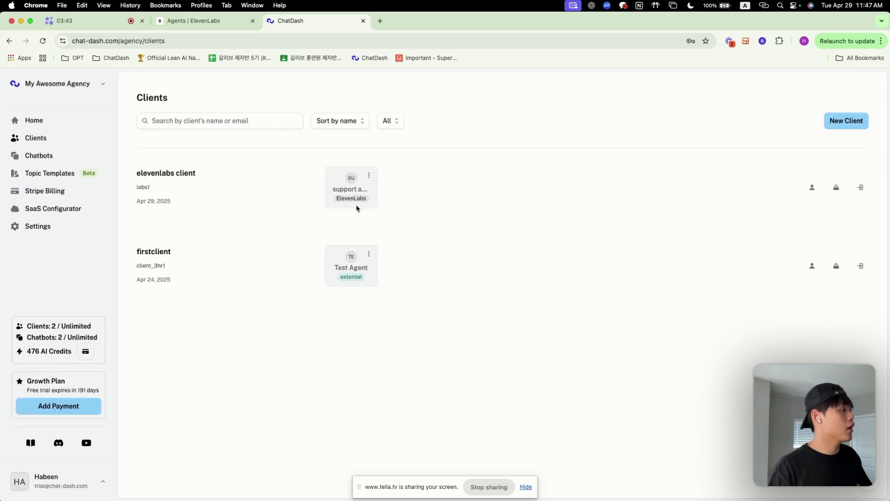
Open the support agent's Project Settings and start a voice chat in the widget preview
click(368, 175)
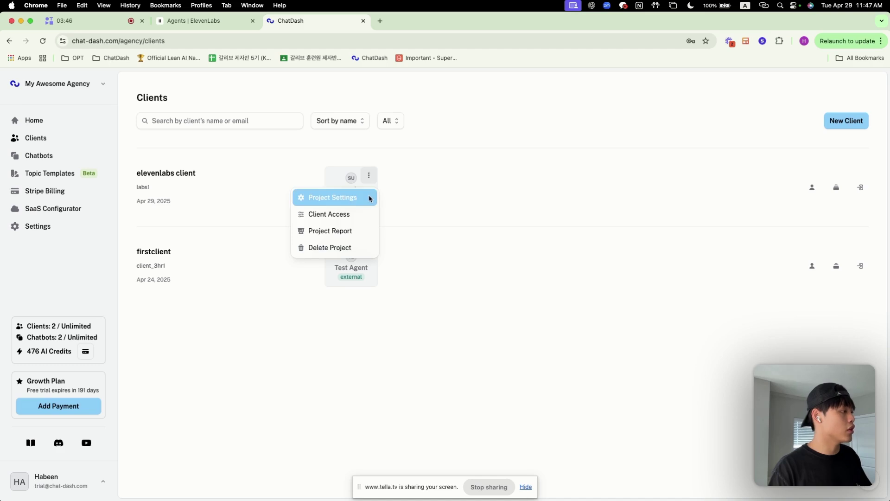
click(369, 198)
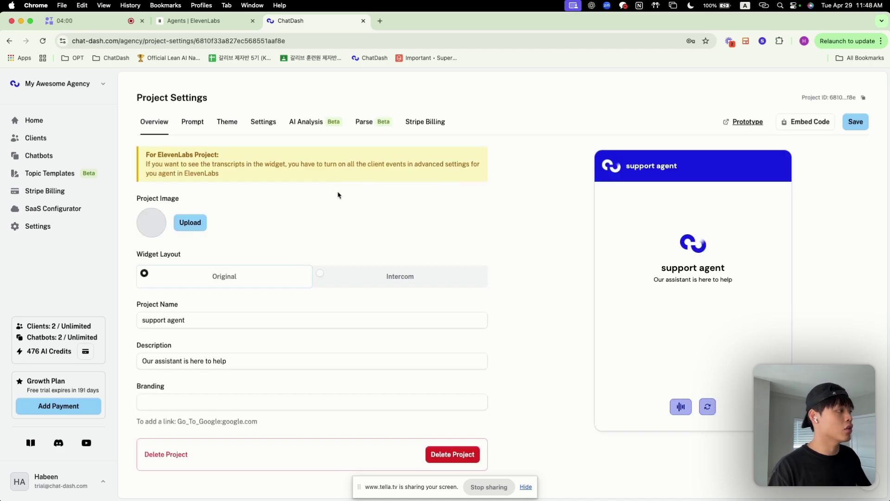
drag(736, 300, 626, 143)
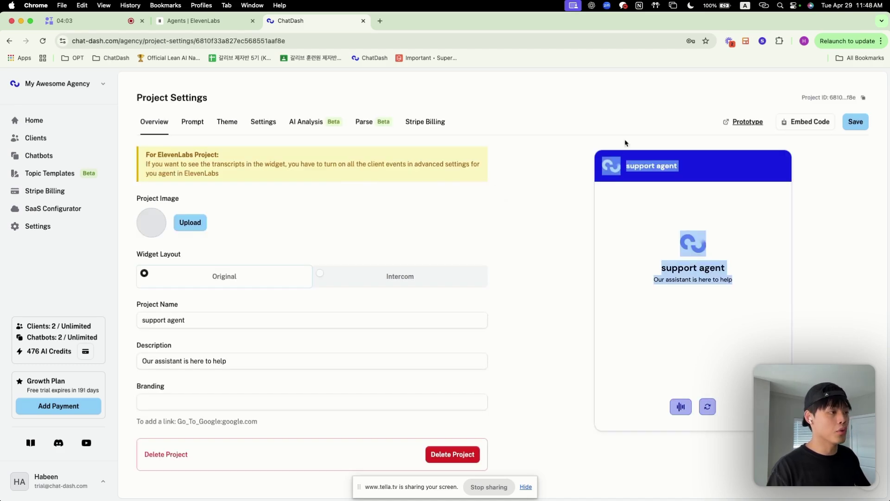
click(785, 293)
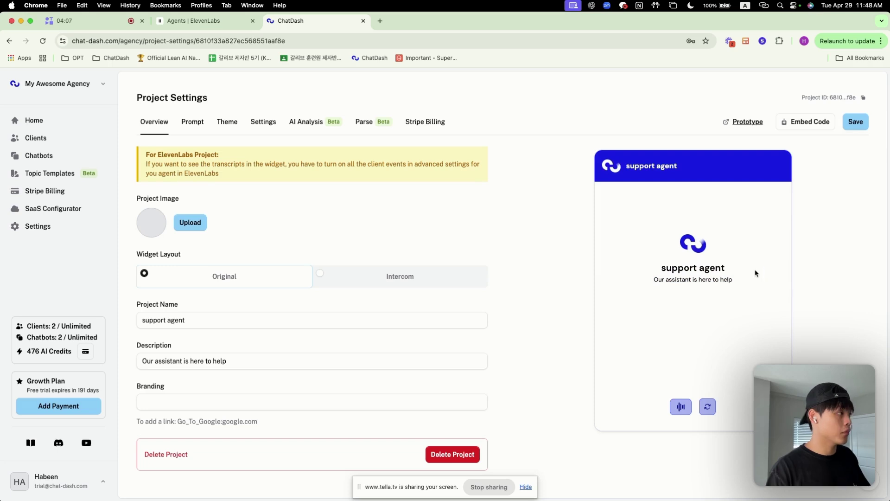
click(685, 405)
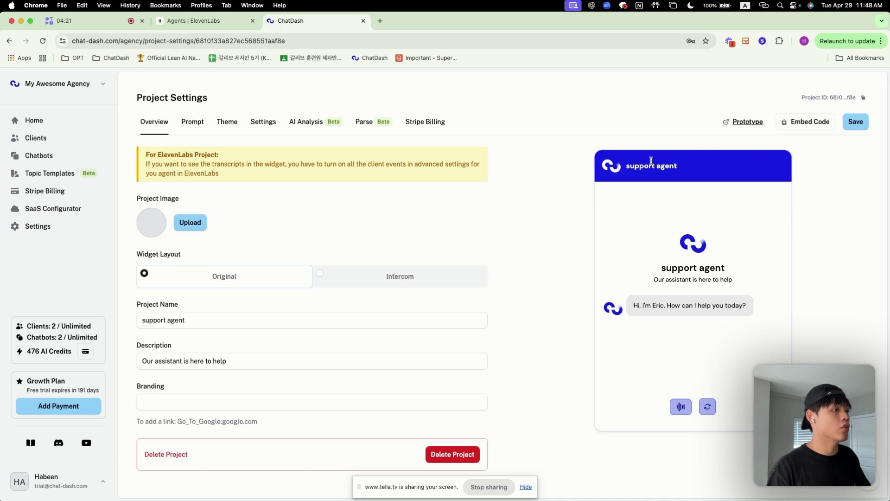
Copy the support agent's popup embed code and close the embed window
click(744, 122)
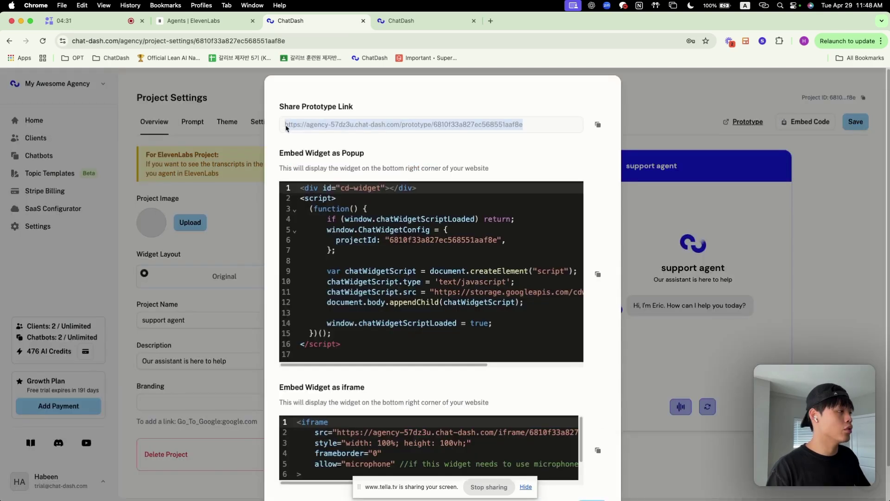
scroll(430, 197, down, 1)
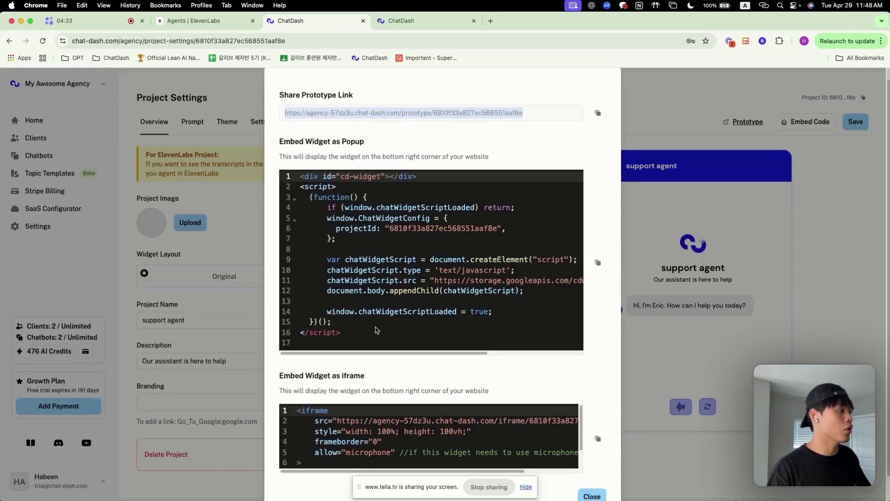
click(375, 330)
key(ctrl+a)
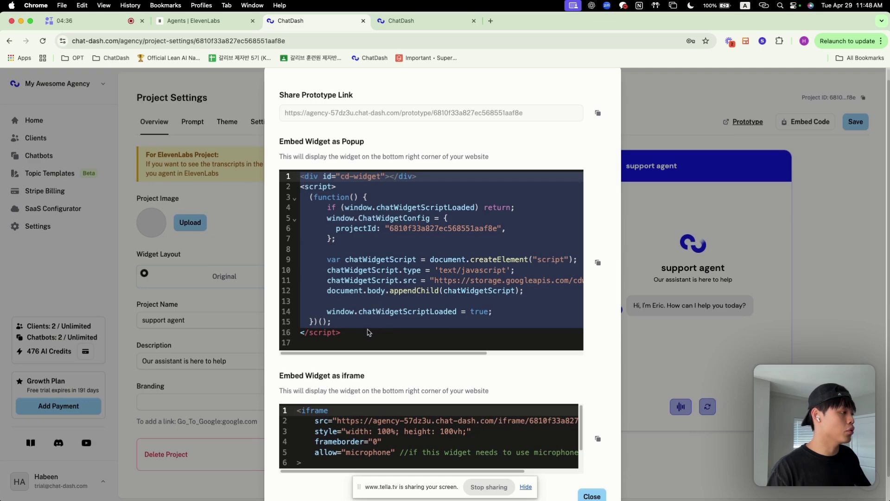
scroll(368, 332, down, 2)
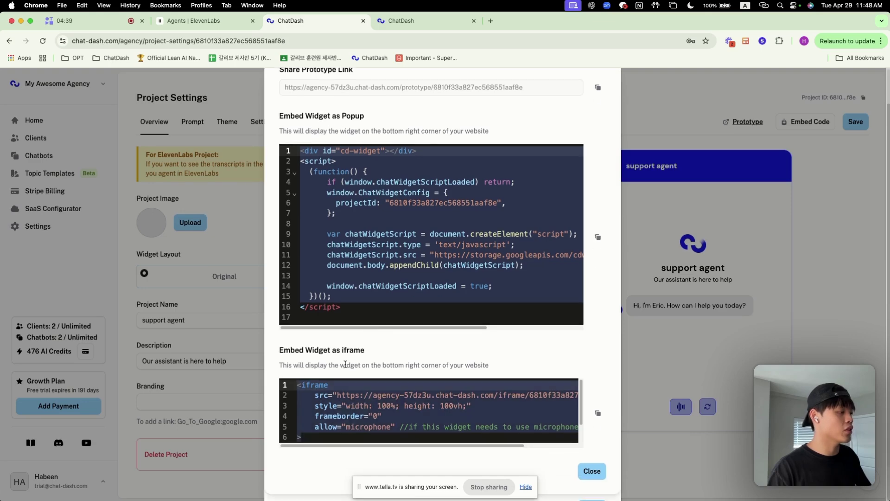
click(587, 471)
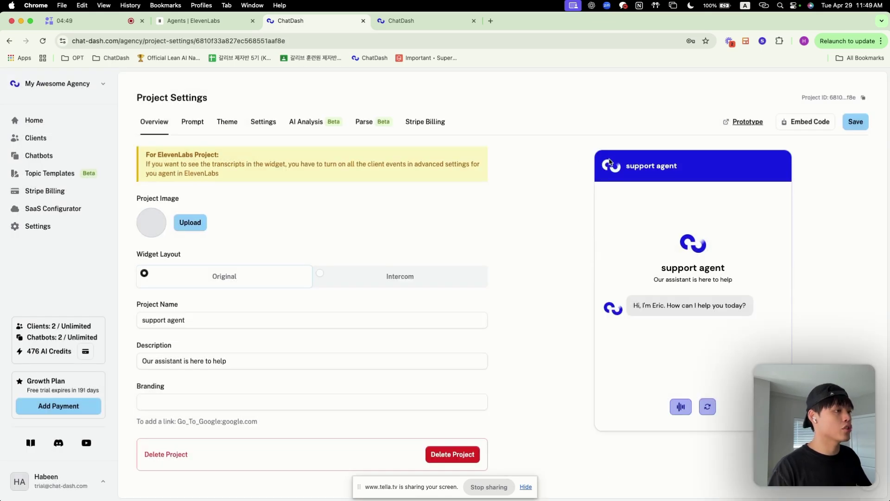
Bring up the Stripe Billing section listing the $1,000 Basic Setup Fee product
drag(606, 158, 678, 261)
click(635, 313)
click(660, 228)
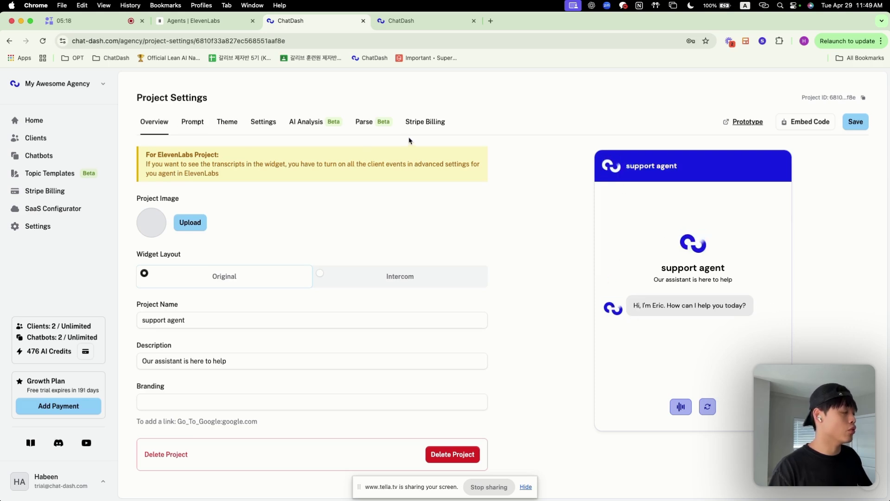
Review the agency's Stripe active products and the Create Product form's pricing models, keeping Base Subscription Fee
click(423, 128)
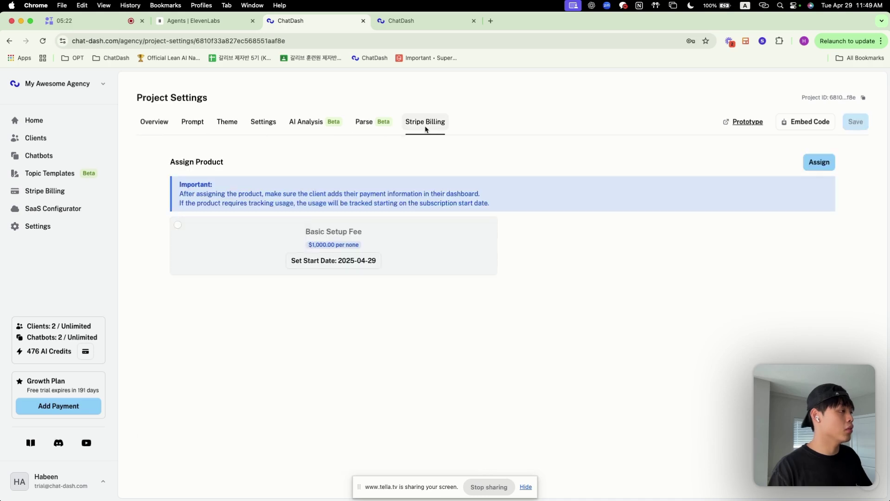
click(146, 122)
click(87, 189)
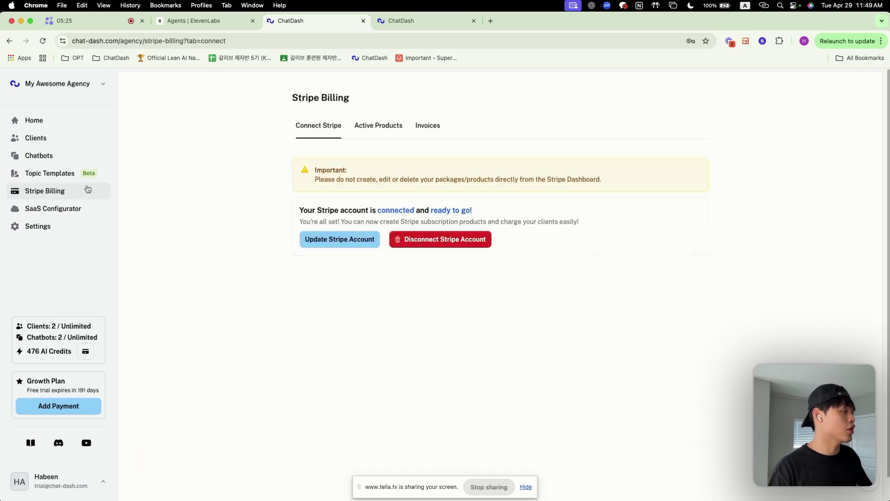
click(499, 435)
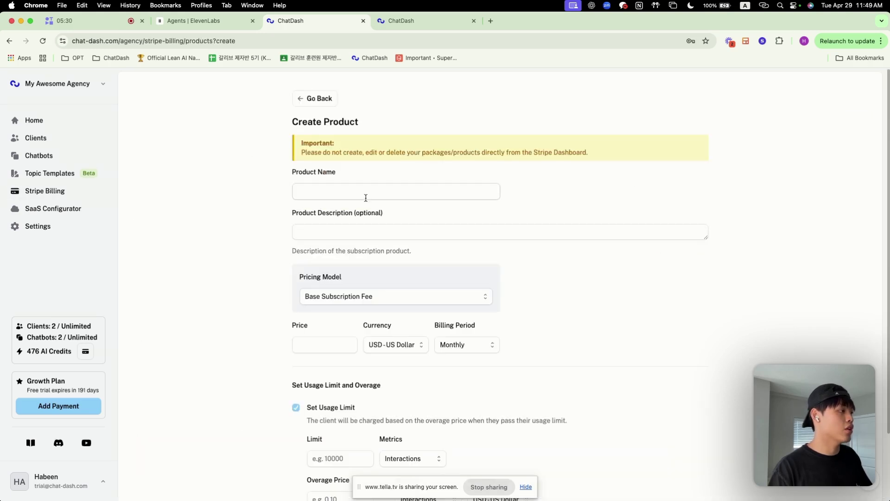
scroll(365, 197, down, 2)
click(383, 218)
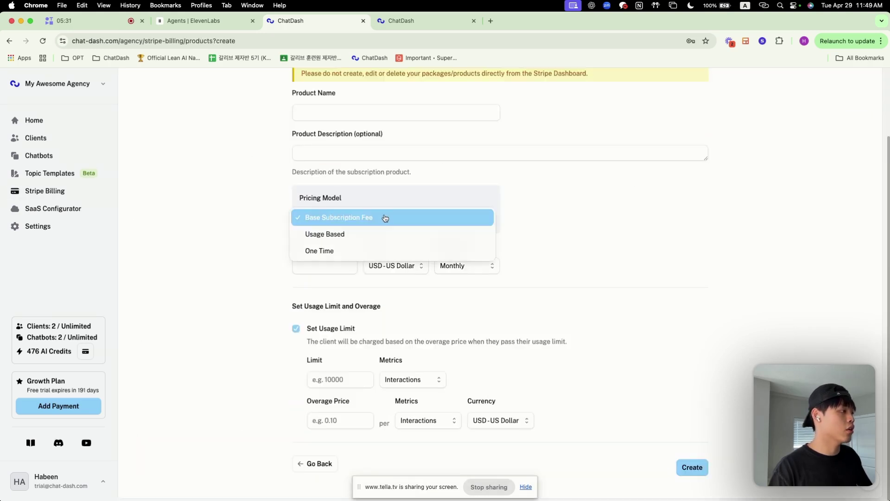
click(582, 239)
scroll(290, 121, up, 2)
click(298, 105)
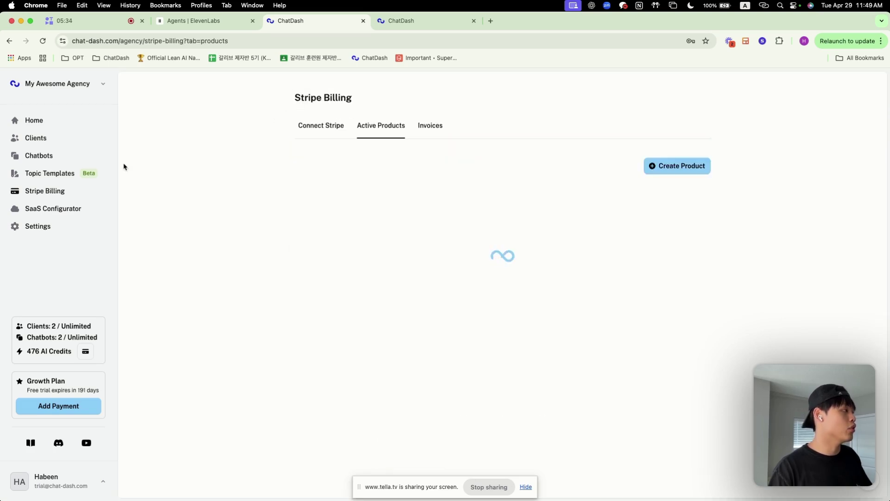
Return to the support agent's Project Settings, check product assignment, and land on the Overview
click(63, 143)
click(367, 177)
click(364, 199)
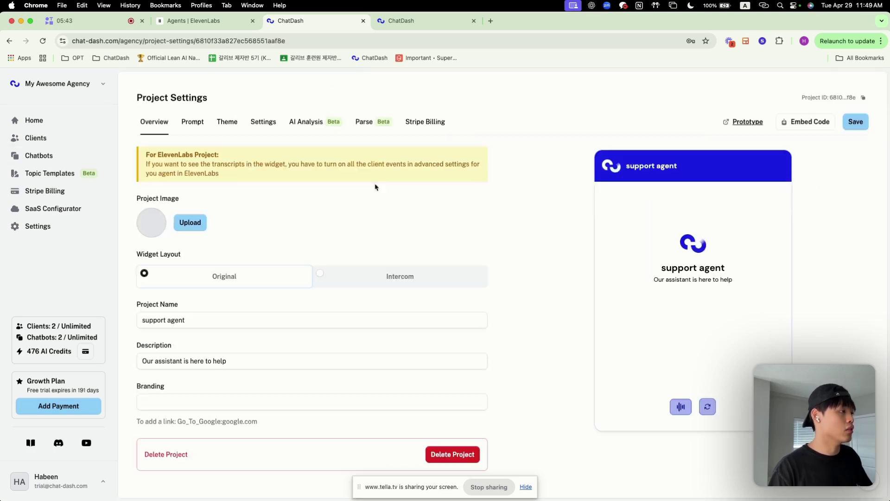
click(415, 121)
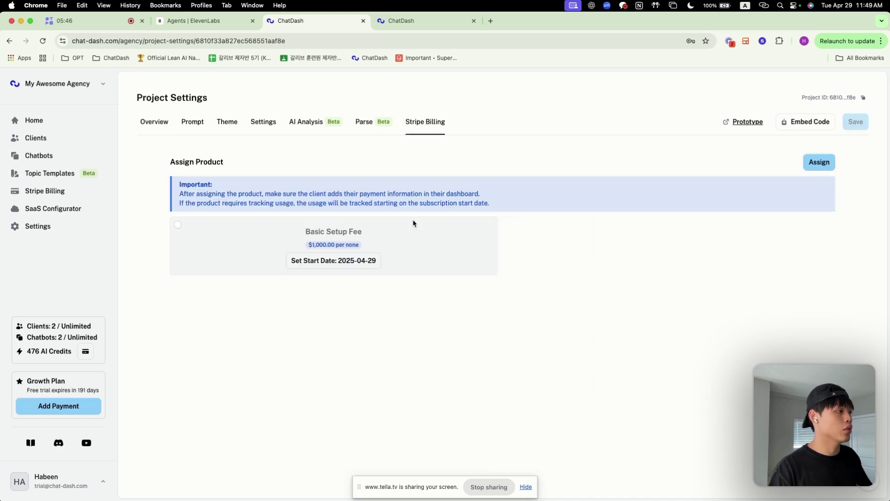
click(154, 122)
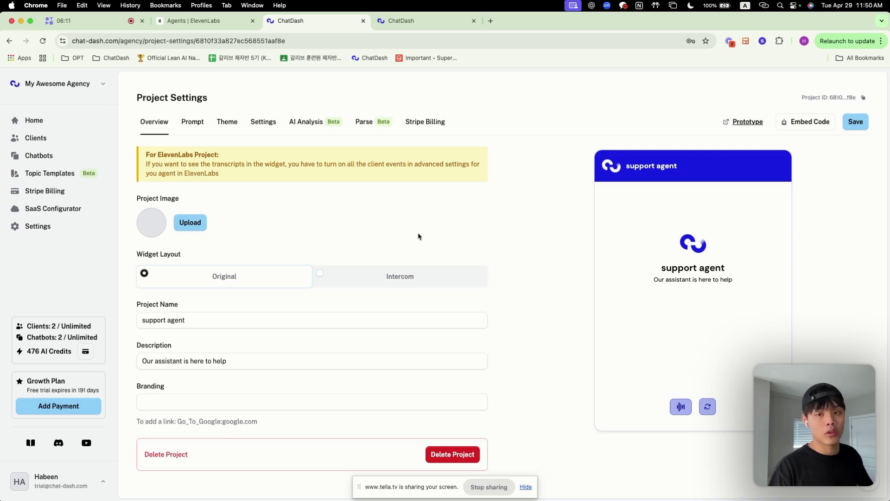
Revisit the Chatbots list, then show the Clients page with elevenlabs client and firstclient
click(36, 138)
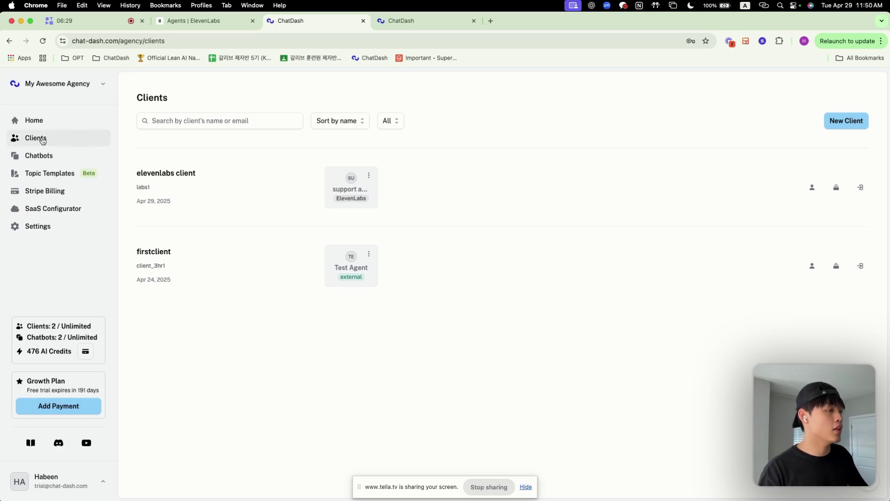
click(48, 156)
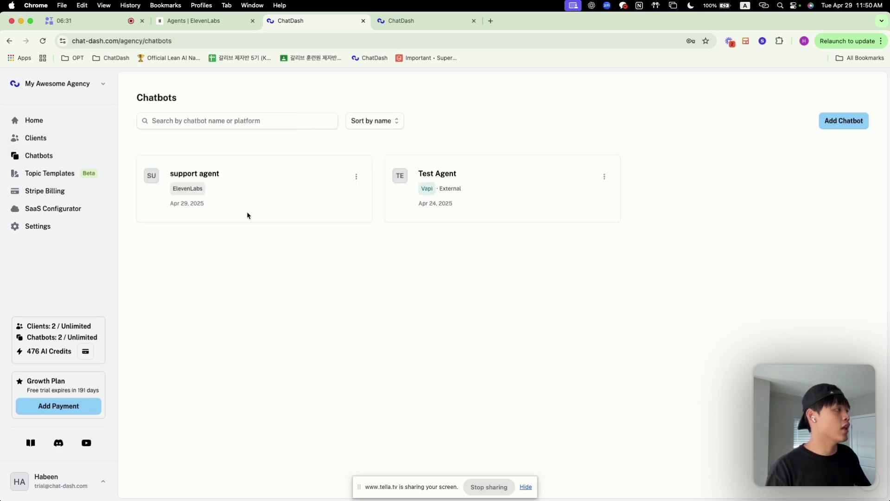
drag(247, 215, 149, 158)
click(233, 235)
click(42, 138)
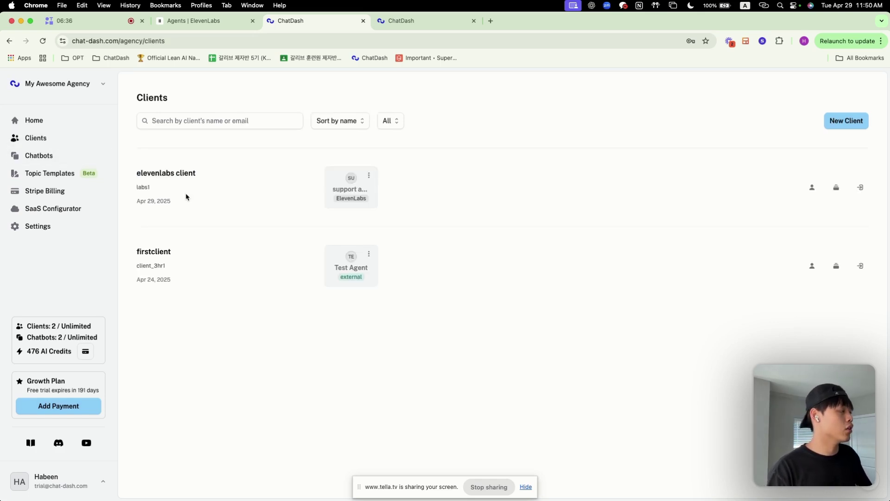
drag(186, 197, 138, 167)
drag(394, 204, 337, 166)
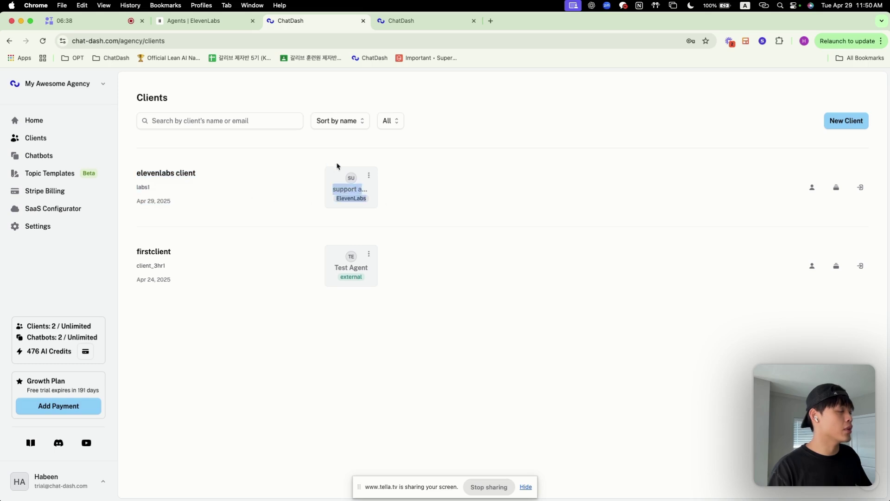
click(470, 192)
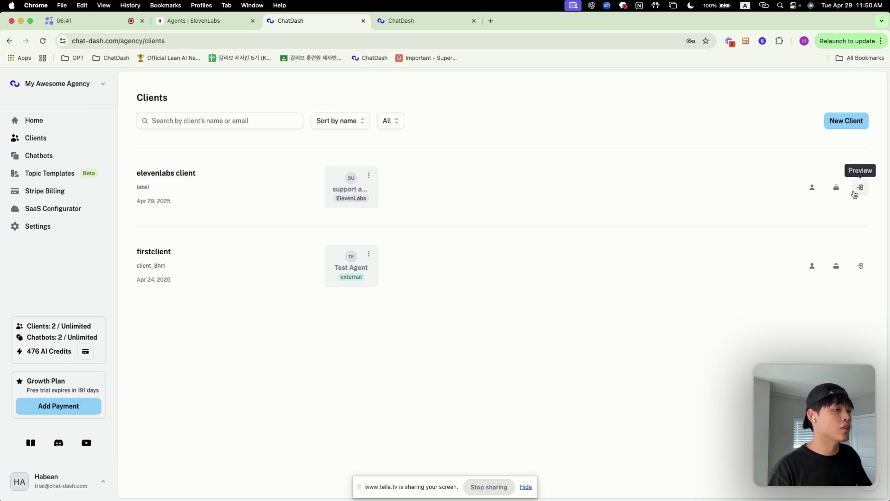